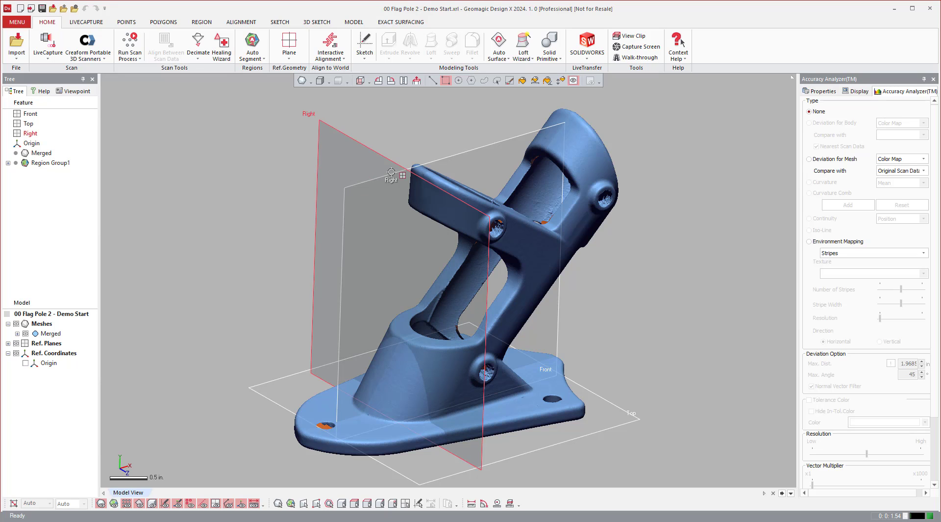
Tilt the bracket scan view and select the Top reference plane beneath it.
right_click_drag(575, 341, 574, 341)
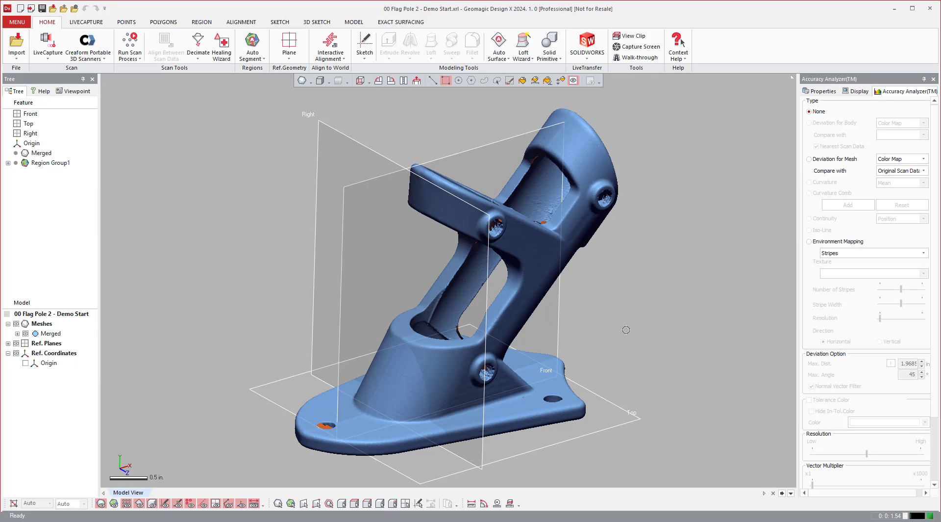
right_click_drag(626, 329, 646, 328)
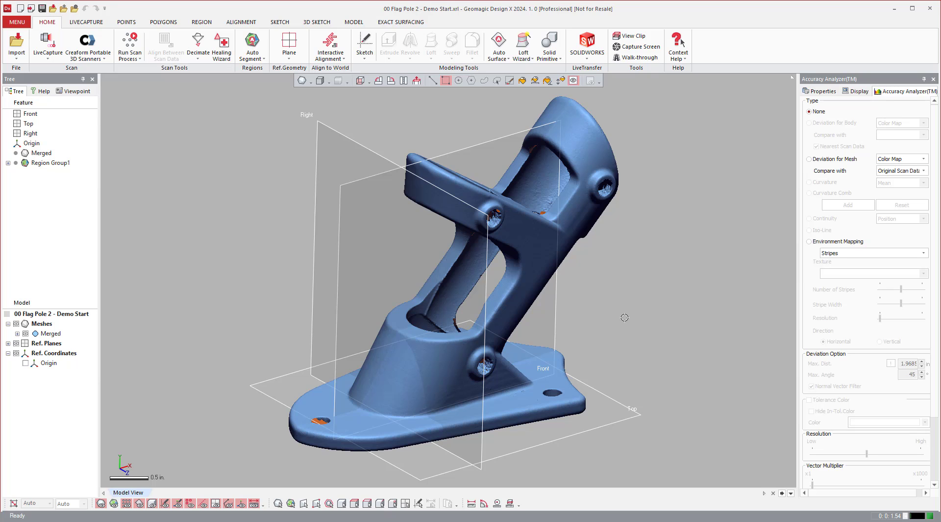
left_click(612, 399)
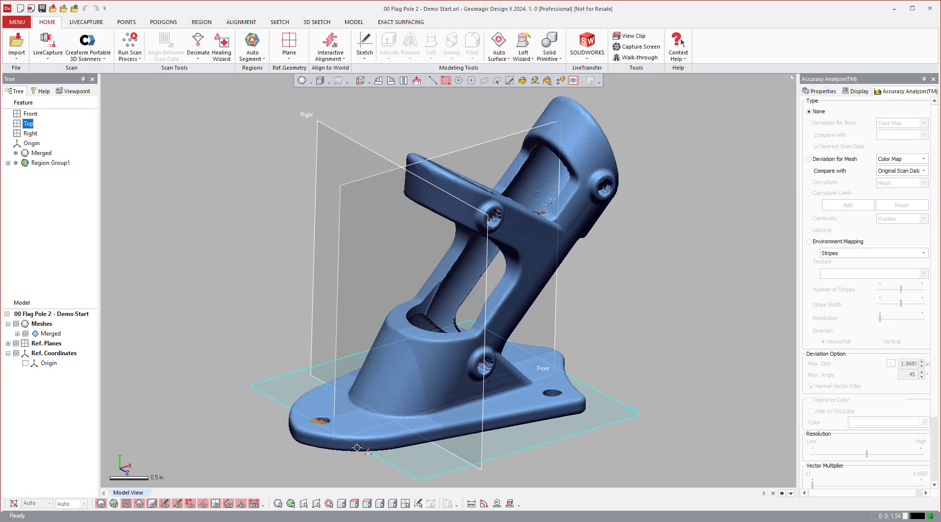
Create Sketch1 (Mesh) on Top with a 0.1 in. section offset and 0 silhouette range.
right_click(675, 293)
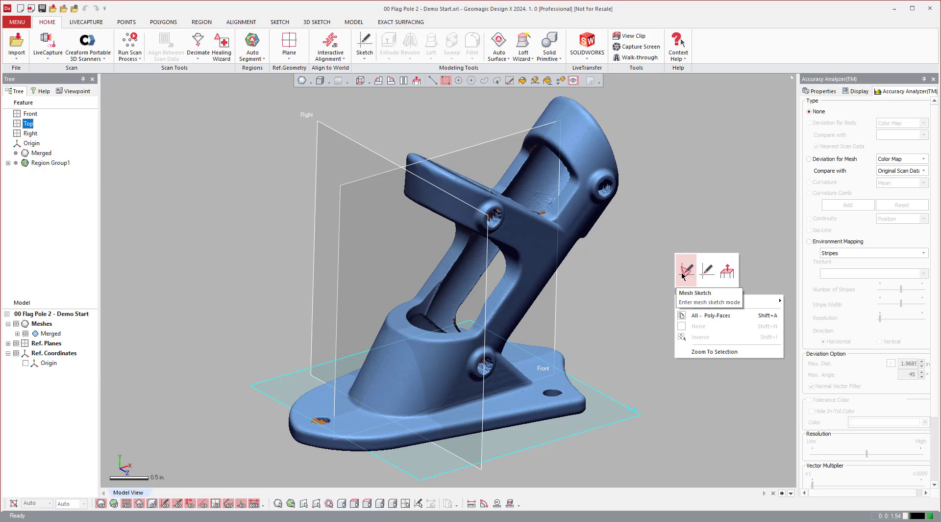
left_click(683, 274)
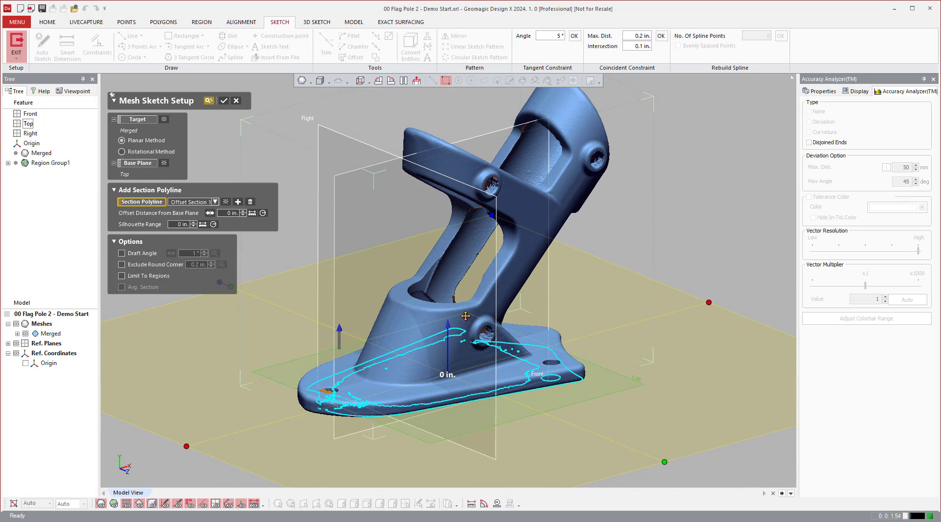
left_click_drag(444, 326, 481, 319)
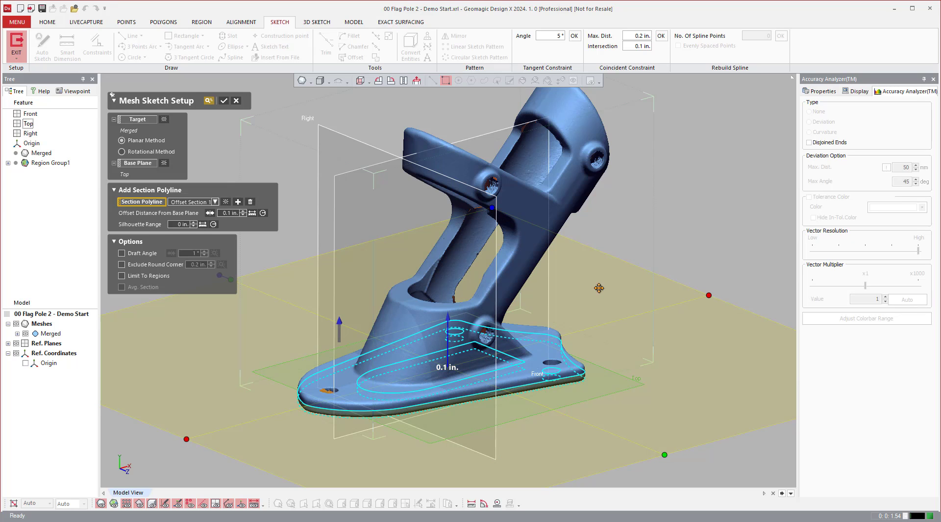
left_click_drag(340, 326, 339, 157)
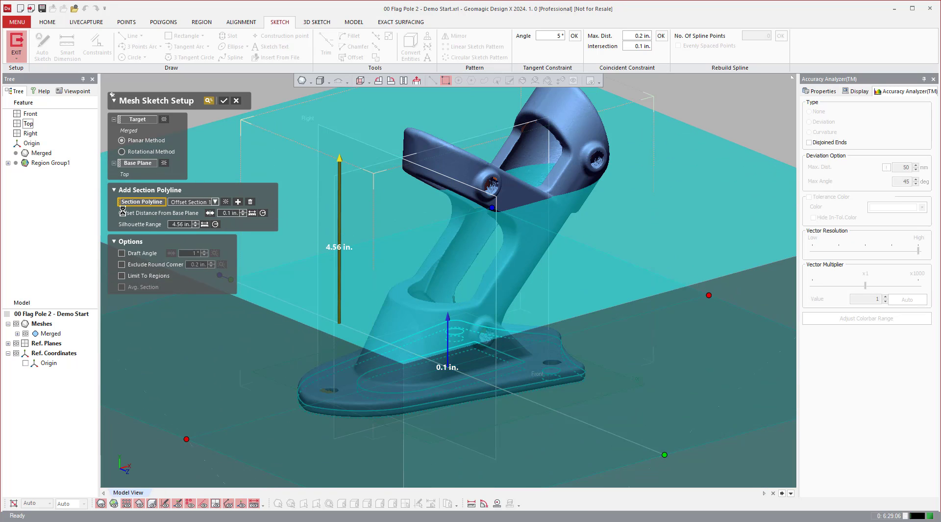
scroll(498, 300, "down", 5)
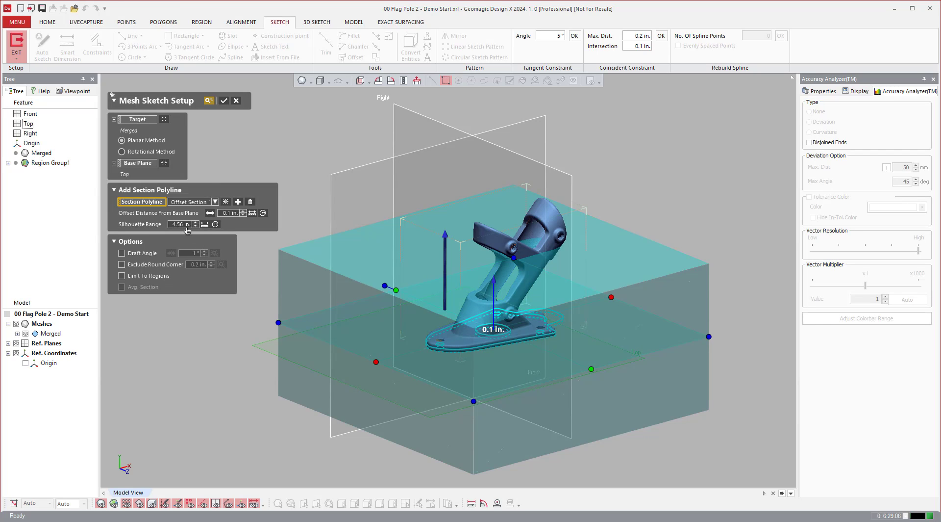
double_click(184, 225)
type("0")
key("Return")
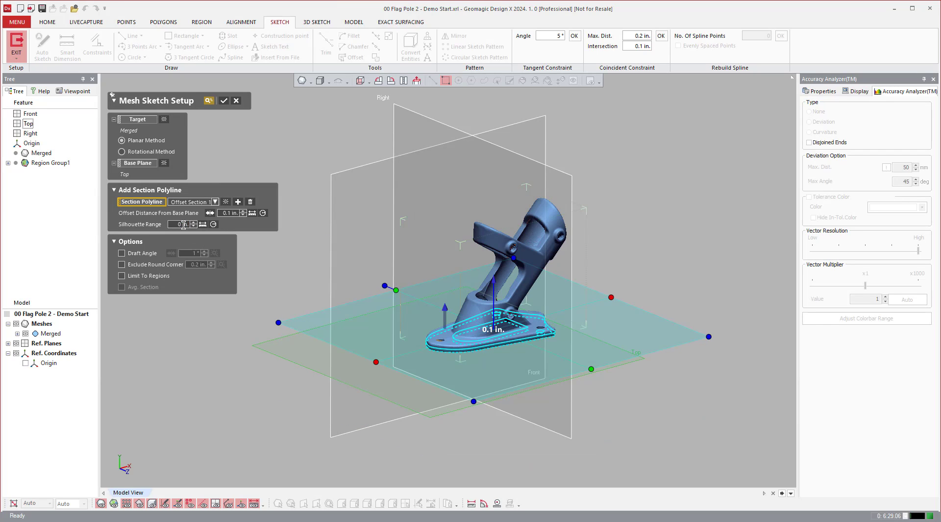
scroll(356, 361, "up", 5)
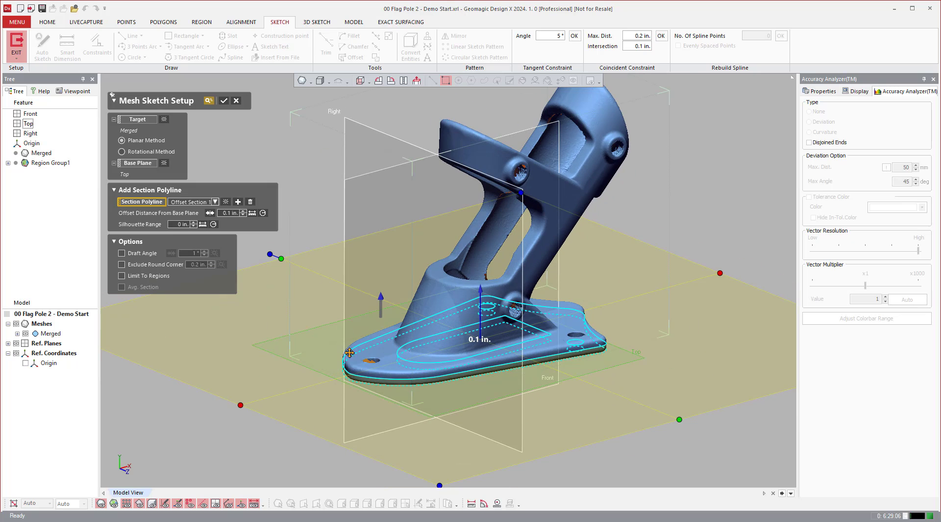
left_click(224, 100)
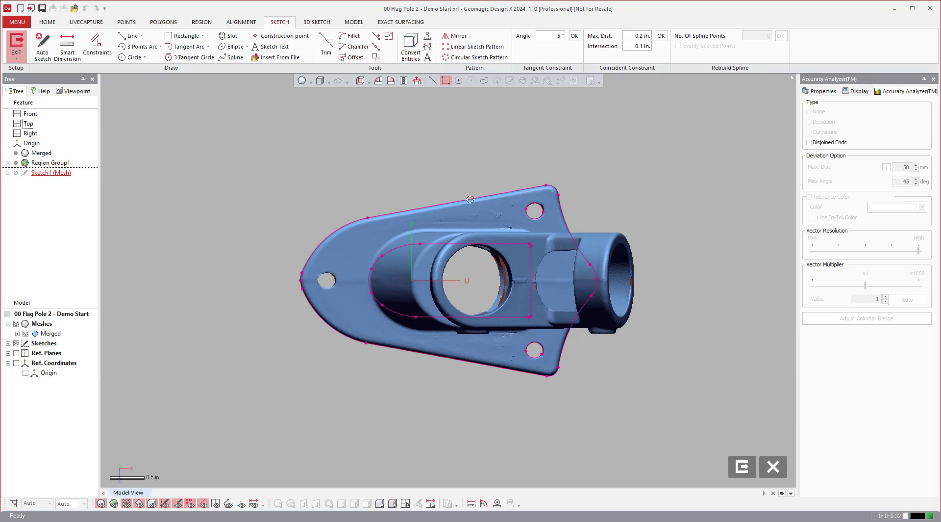
Hide the scan mesh and fit a trial line to the upper outline segments.
key("ctrl+1")
scroll(460, 248, "up", 2)
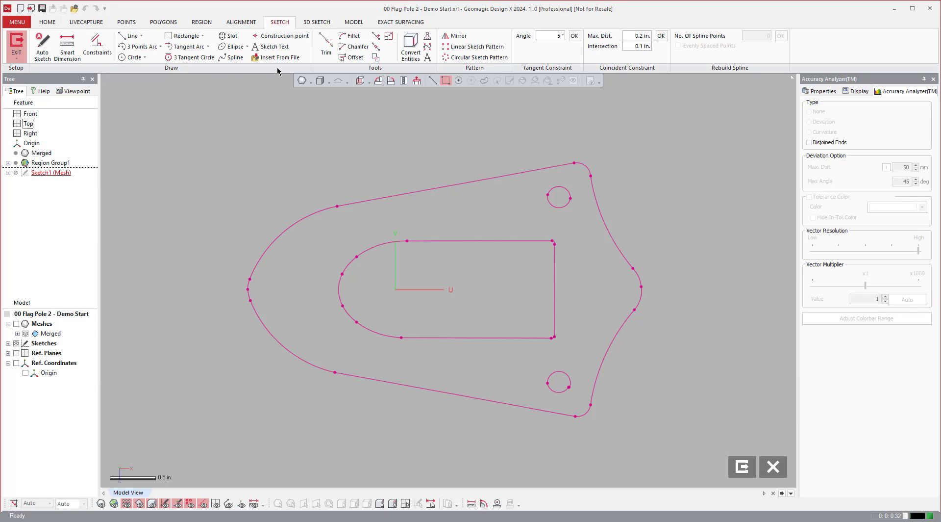
left_click(129, 36)
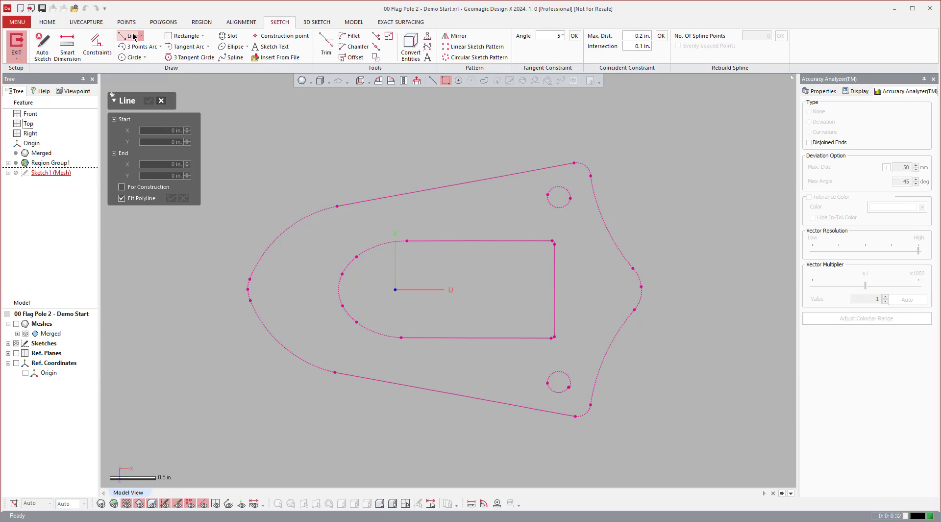
left_click_drag(338, 167, 420, 211)
left_click_drag(378, 137, 563, 230)
left_click_drag(485, 135, 683, 243)
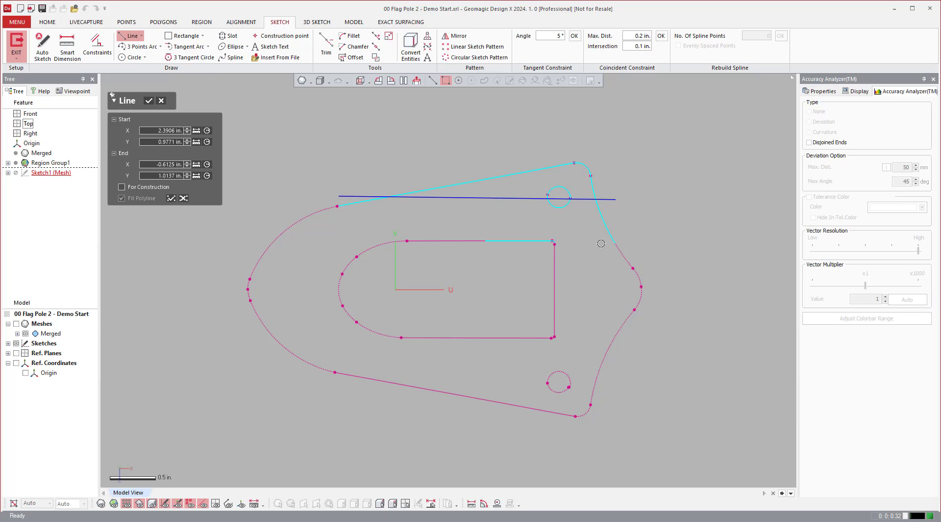
left_click_drag(564, 243, 462, 274, "ctrl")
left_click(554, 252)
left_click_drag(660, 287, 542, 141)
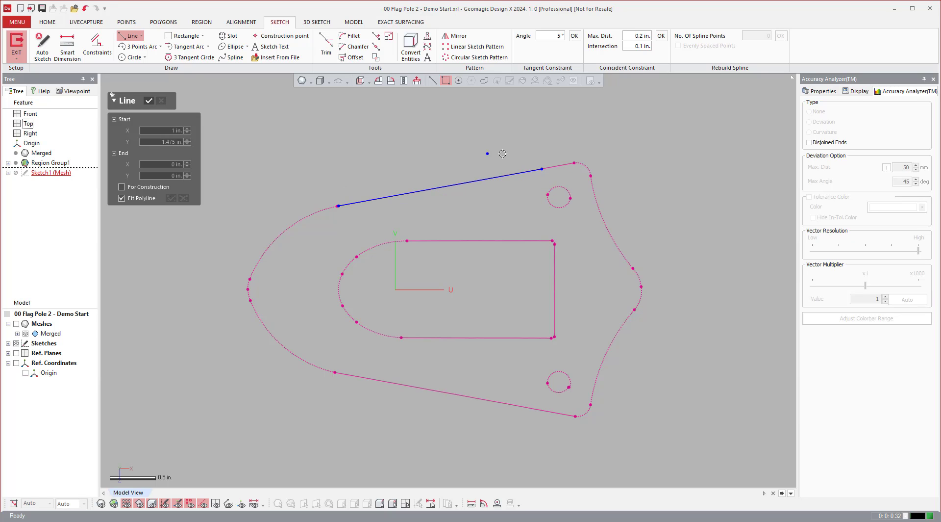
Fit a trial arc to the right curve and a circle to the upper hole, then select all three.
left_click(140, 47)
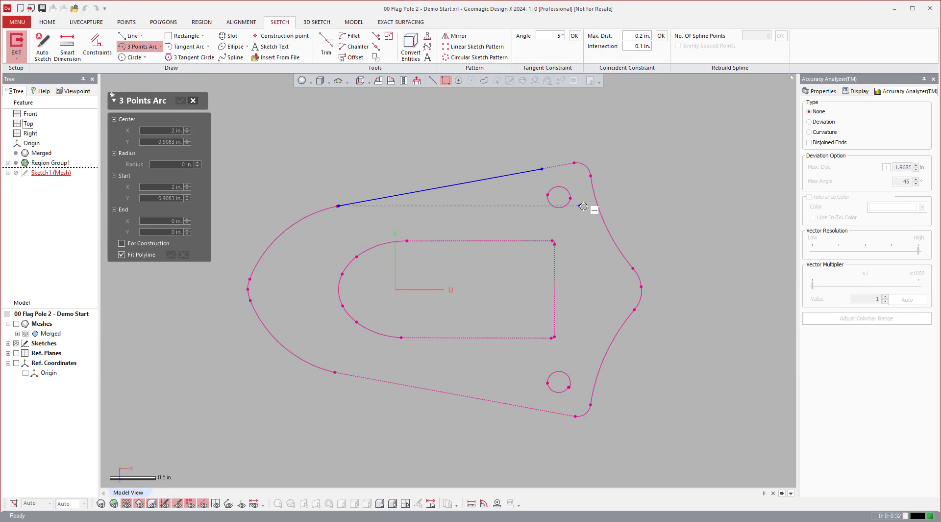
left_click(610, 207)
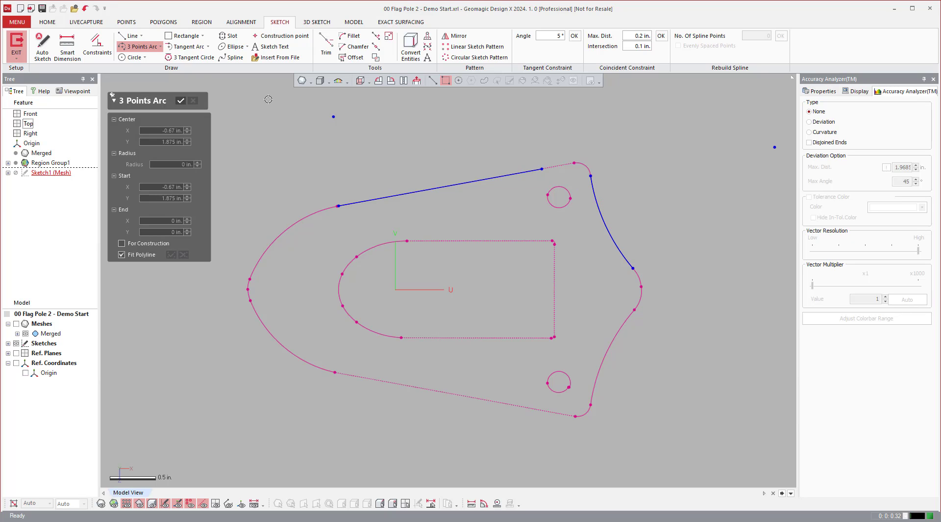
left_click(122, 57)
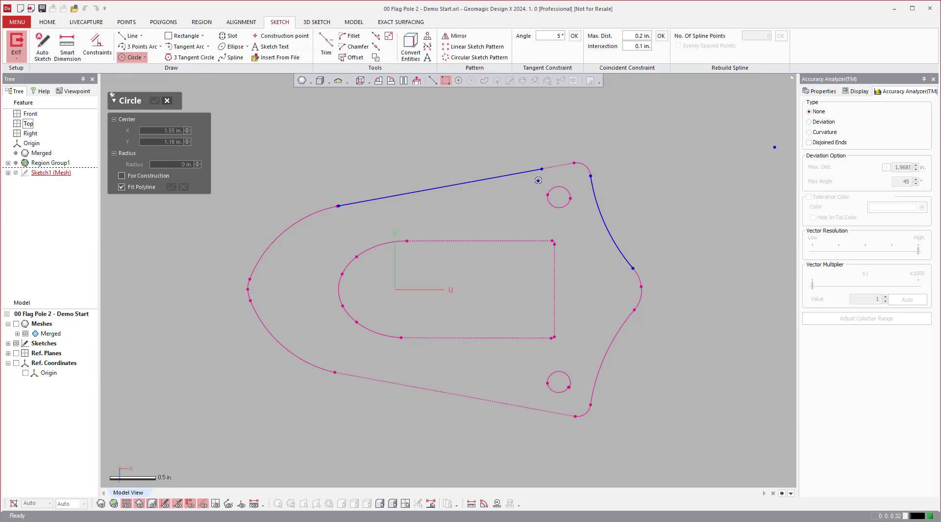
left_click(559, 196)
scroll(542, 198, "up", 6)
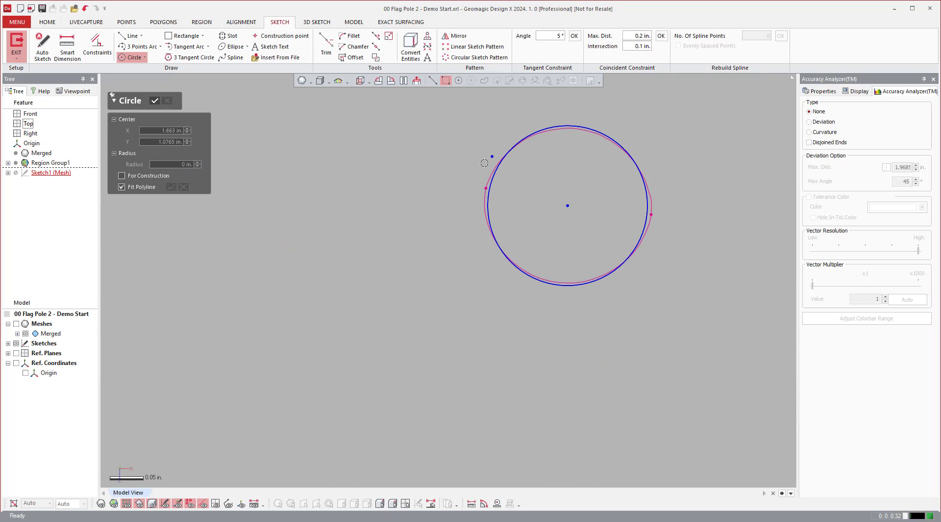
scroll(644, 274, "down", 2)
scroll(593, 253, "down", 4)
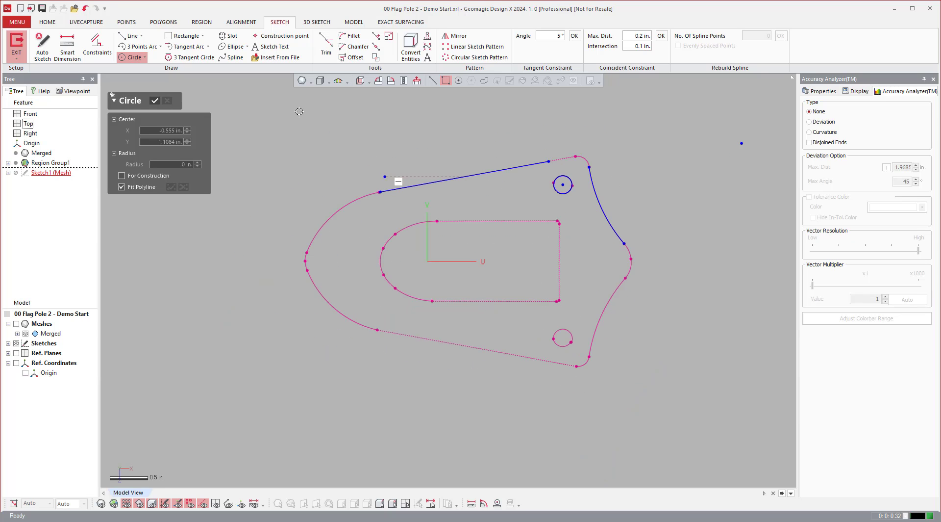
scroll(641, 297, "up", 1)
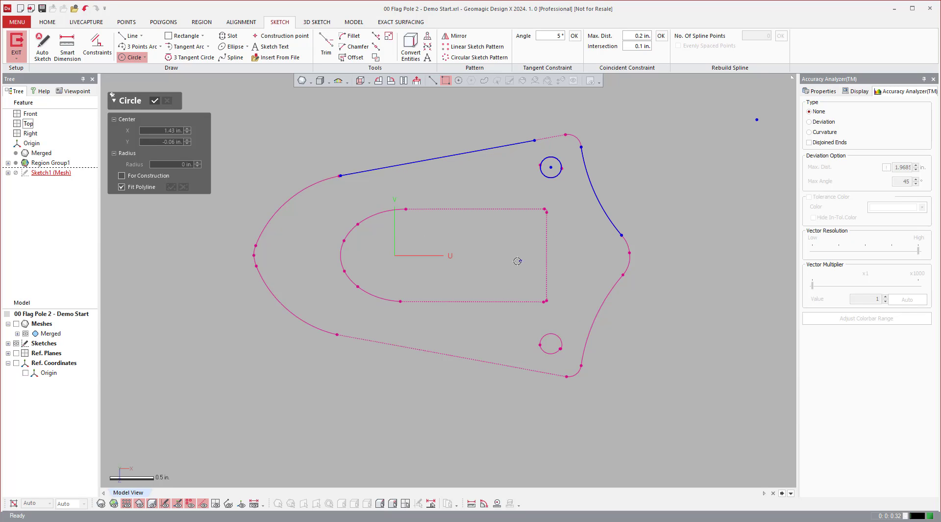
left_click(154, 100)
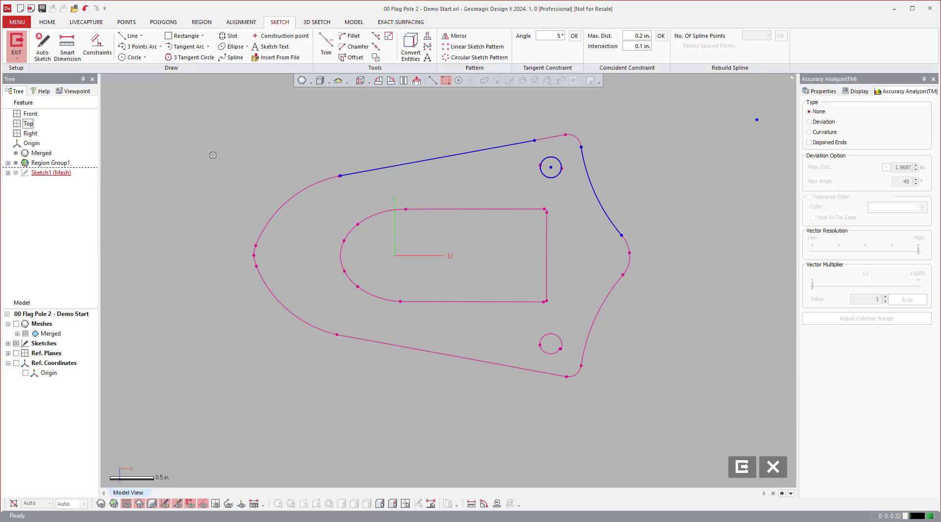
left_click_drag(666, 111, 244, 350)
Delete the trial entities and auto-generate lines and arcs for all outline curves.
key("Delete")
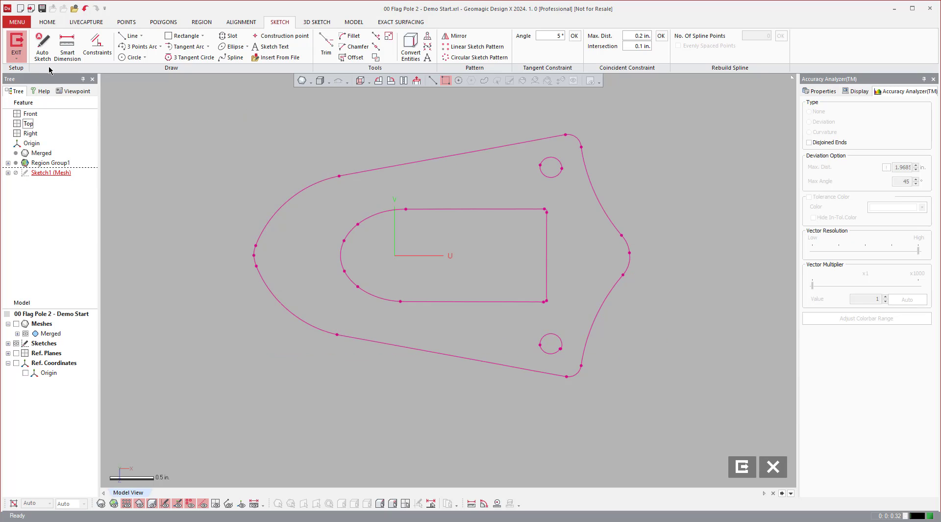
left_click(45, 53)
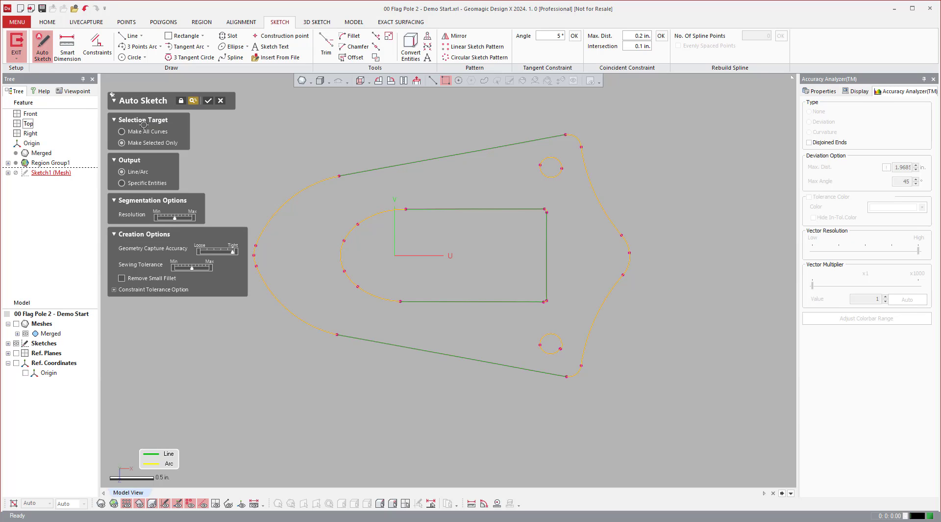
left_click(122, 131)
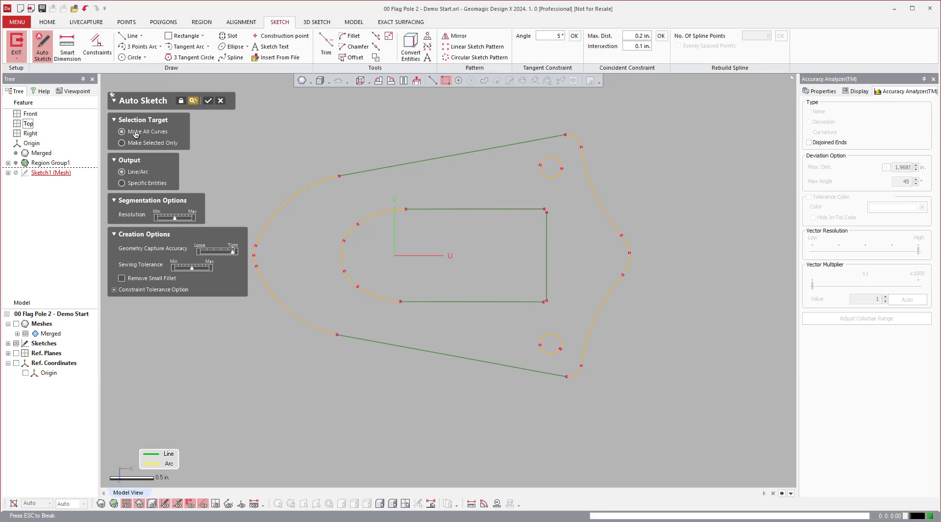
left_click(209, 100)
Delete the unwanted circles, inner slot entities and small spline piece from the sketch.
left_click_drag(569, 194, 526, 163)
key("Delete")
left_click_drag(574, 243, 509, 315)
key("Delete")
left_click_drag(558, 199, 333, 306)
key("Delete")
left_click(611, 251)
key("Delete")
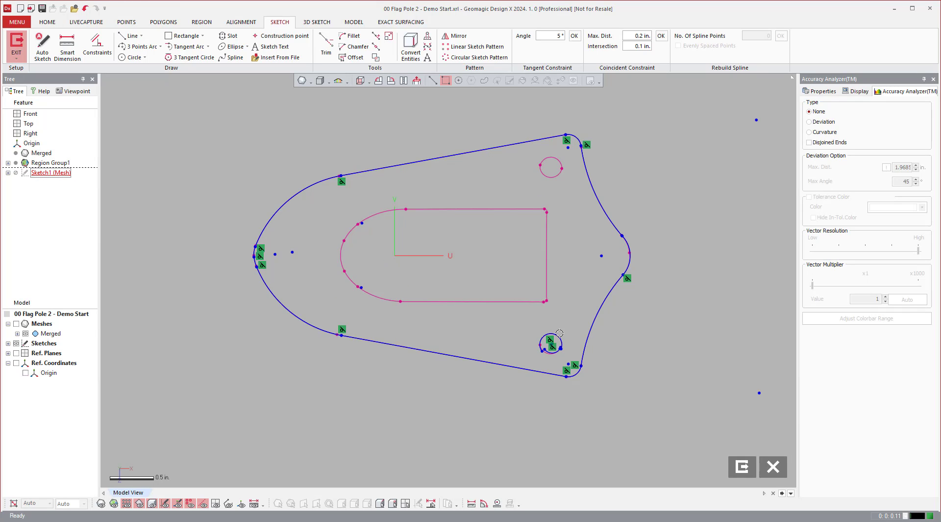
left_click(559, 343)
key("Delete")
scroll(219, 231, "up", 10)
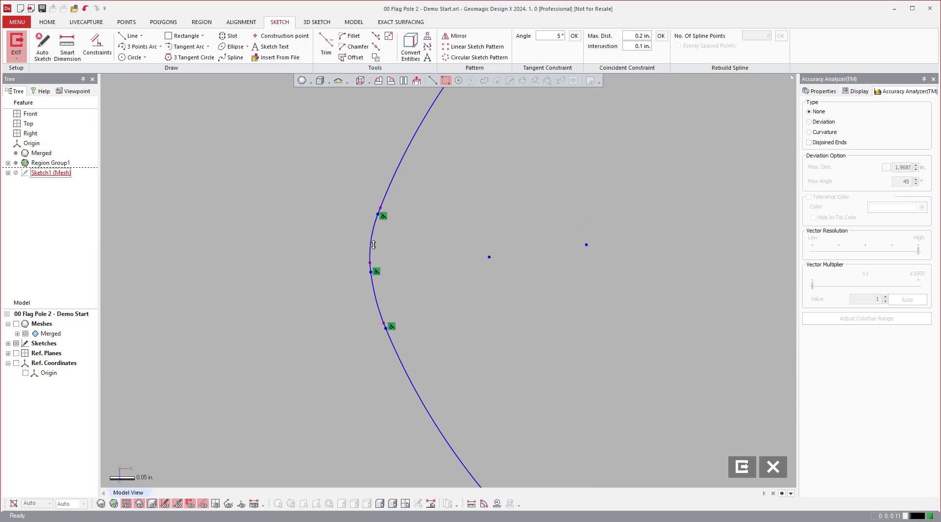
left_click_drag(409, 249, 353, 304)
key("Delete")
scroll(281, 269, "down", 5)
Corner-trim the two curves on the left side into a sharp corner.
left_click(323, 49)
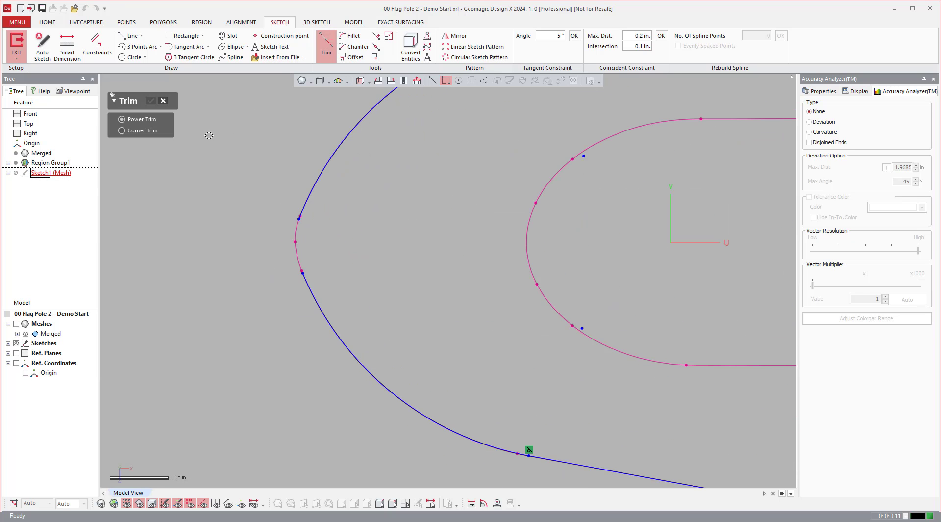
left_click(137, 130)
left_click(302, 217)
left_click(303, 275)
scroll(177, 242, "down", 10)
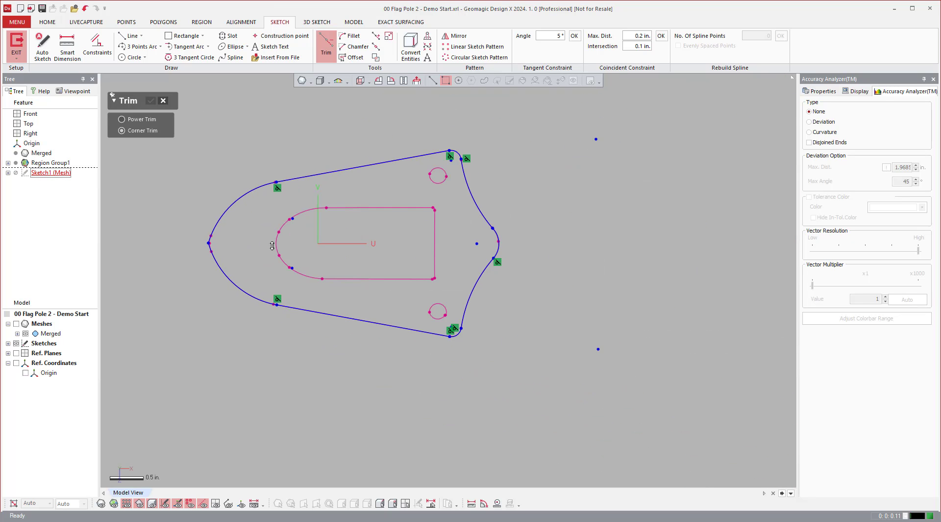
scroll(280, 264, "up", 1)
scroll(532, 234, "up", 8)
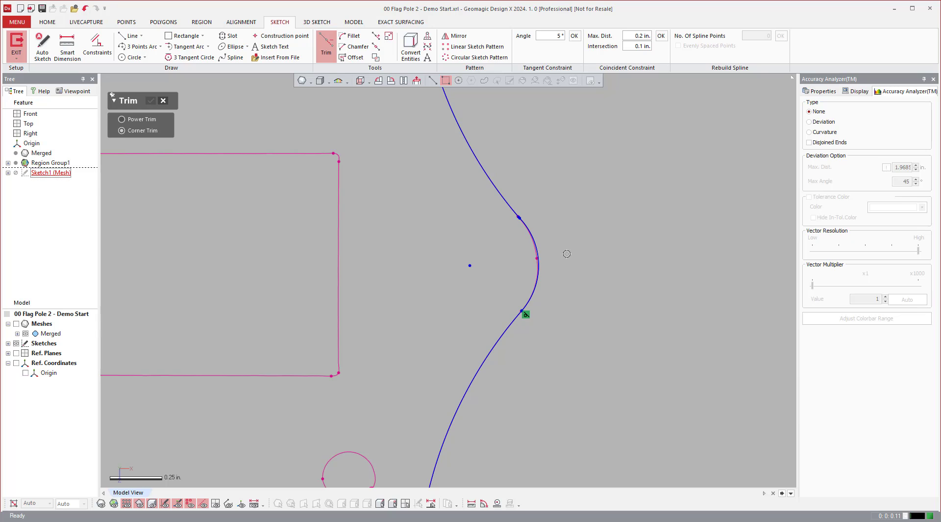
key("Escape")
Delete the middle right spline piece and corner-trim the upper and lower right arcs into a tip.
left_click_drag(568, 249, 513, 284)
key("Delete")
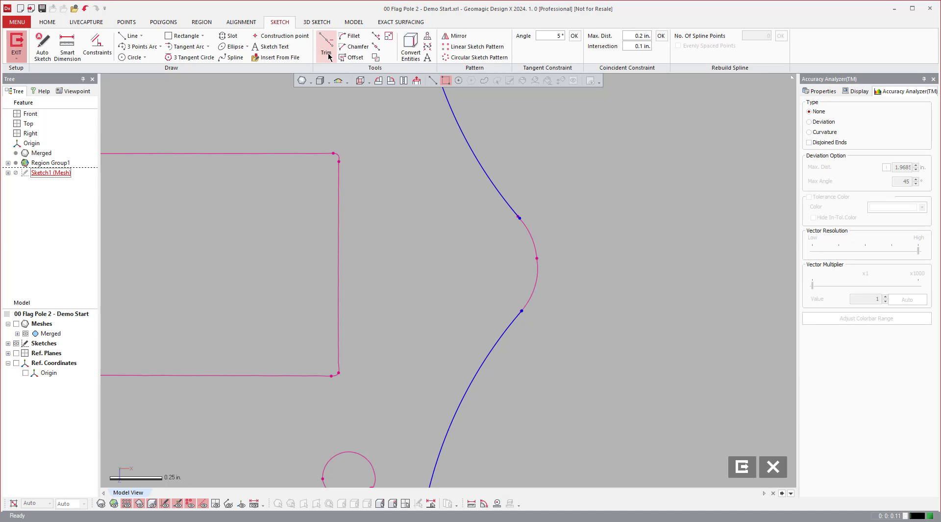
left_click(326, 47)
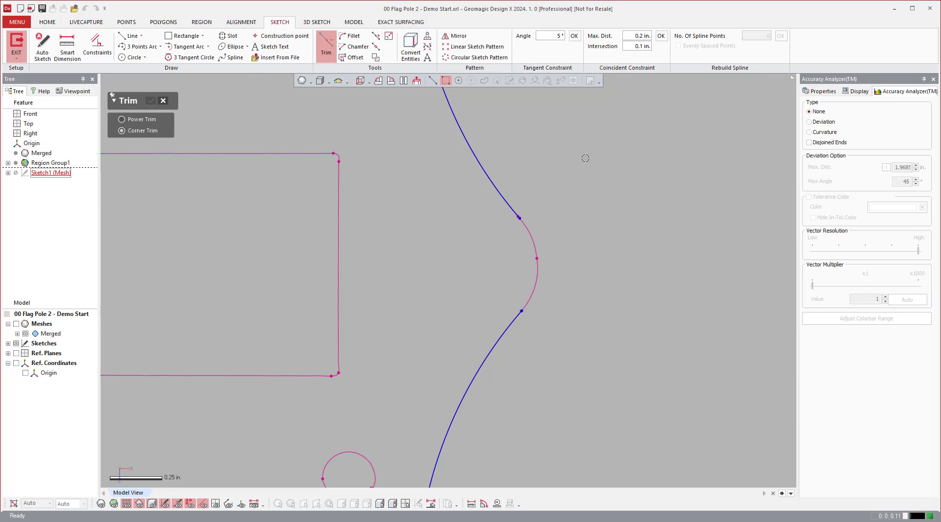
left_click(509, 207)
left_click(492, 347)
scroll(584, 357, "down", 3)
scroll(584, 356, "down", 2)
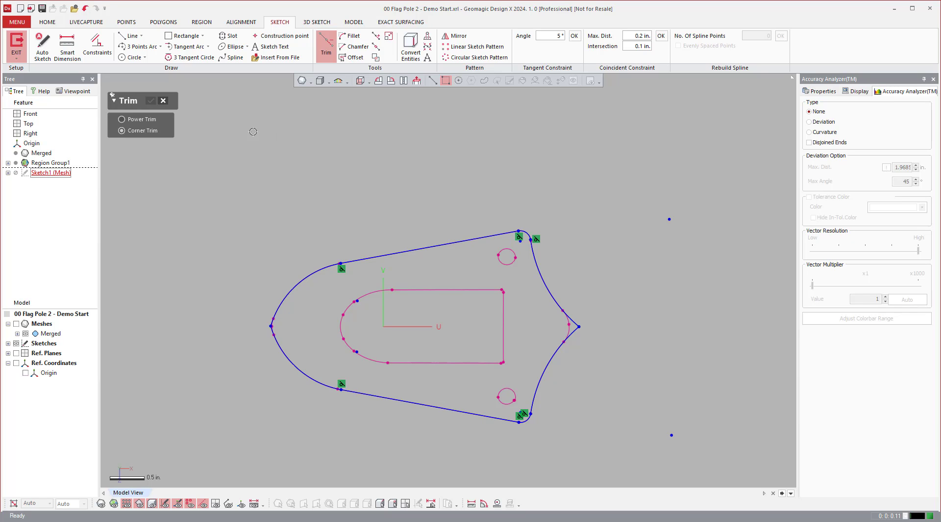
Exit the sketch and extrude Sketch1 (Mesh) 0.22 in. Blind into the base plate.
left_click(164, 100)
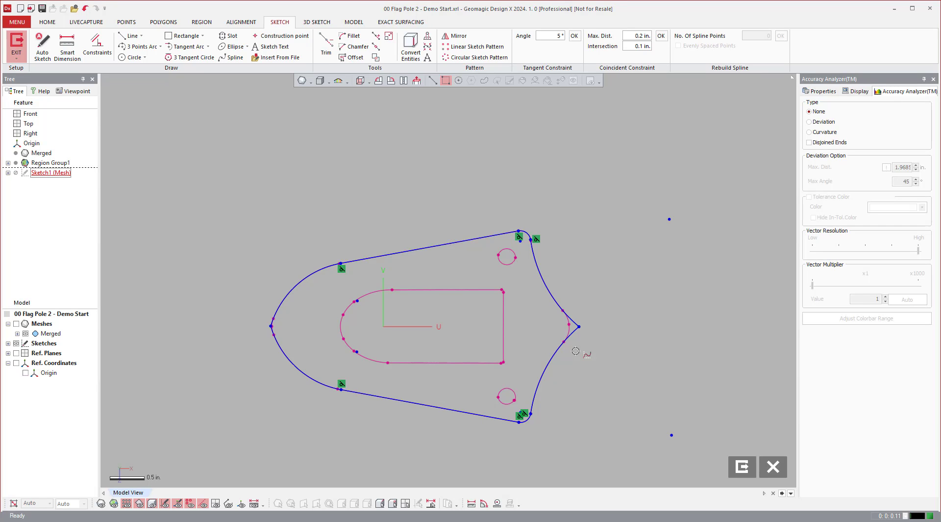
left_click(742, 471)
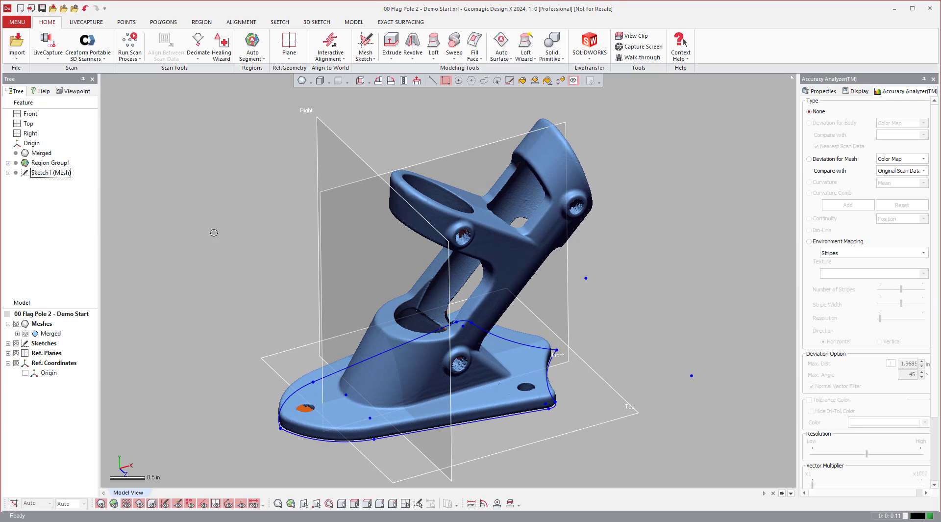
left_click(51, 172)
left_click(391, 44)
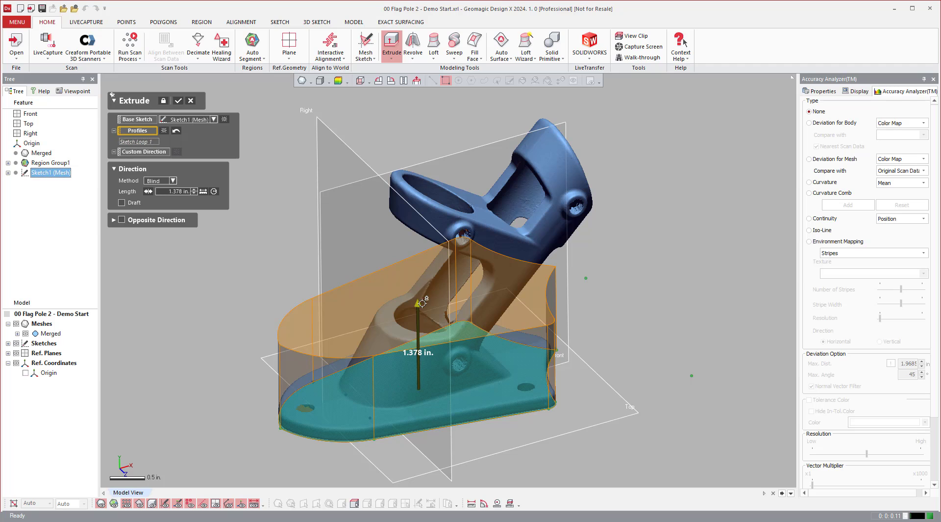
left_click_drag(417, 305, 410, 373)
right_click_drag(574, 390, 454, 362)
scroll(558, 358, "up", 1)
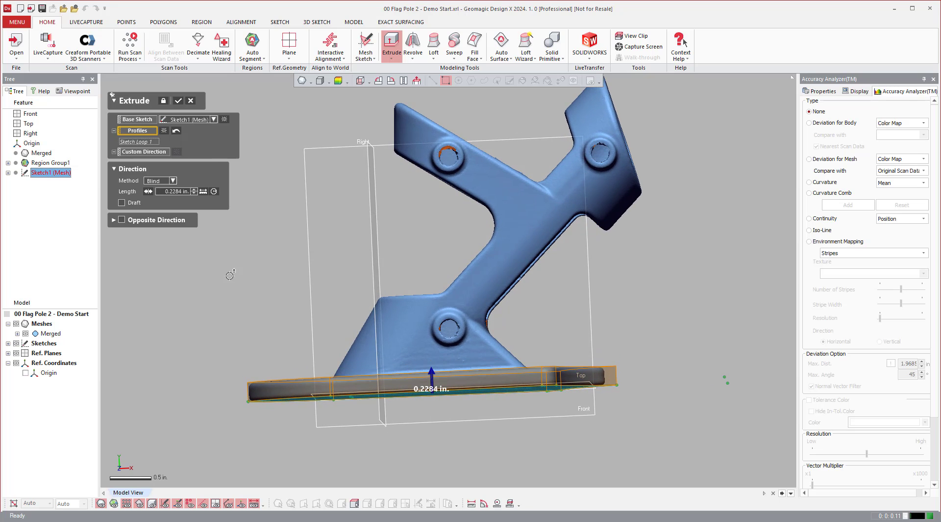
double_click(175, 190)
type(".22")
key("Return")
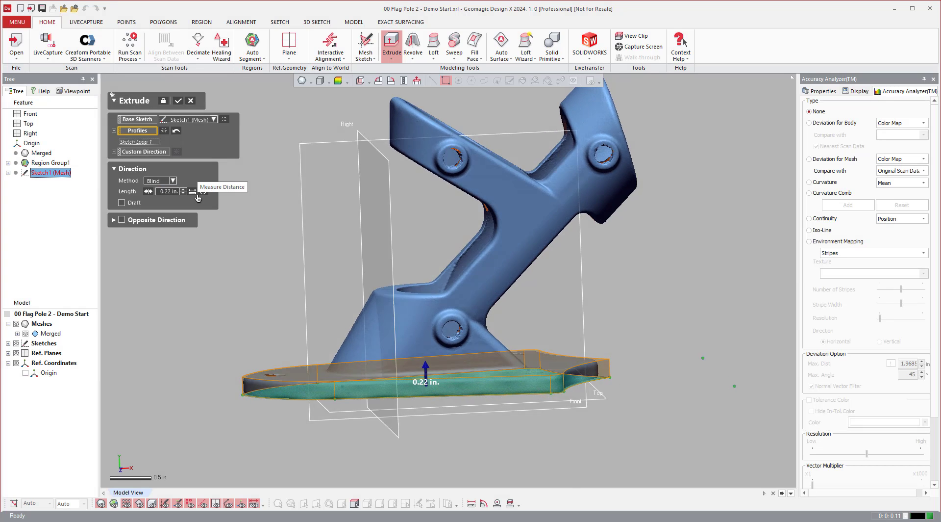
left_click(177, 101)
scroll(706, 295, "up", 2)
right_click_drag(706, 295, 705, 300)
Orbit around Extrude1 and display its Body deviation colour map against the scan.
scroll(607, 386, "up", 1)
right_click_drag(607, 385, 687, 349)
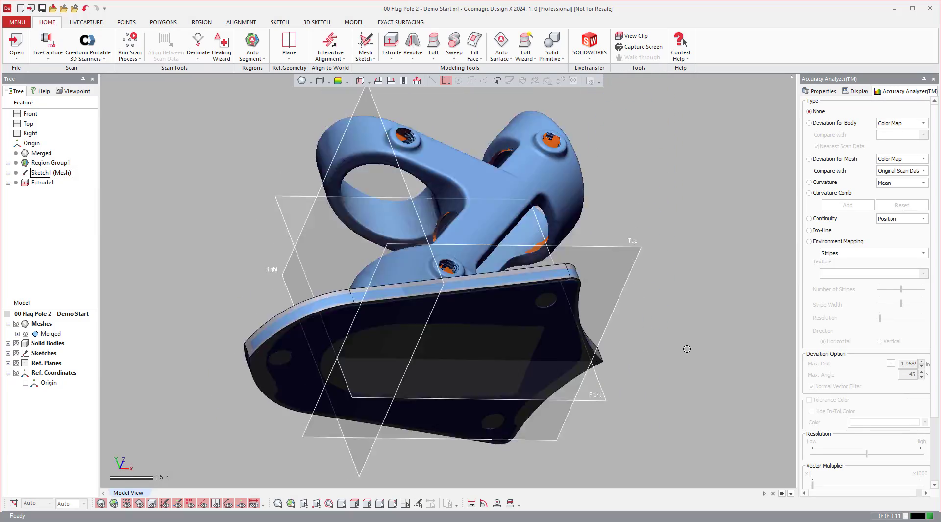
right_click_drag(553, 269, 591, 219)
scroll(442, 218, "up", 1)
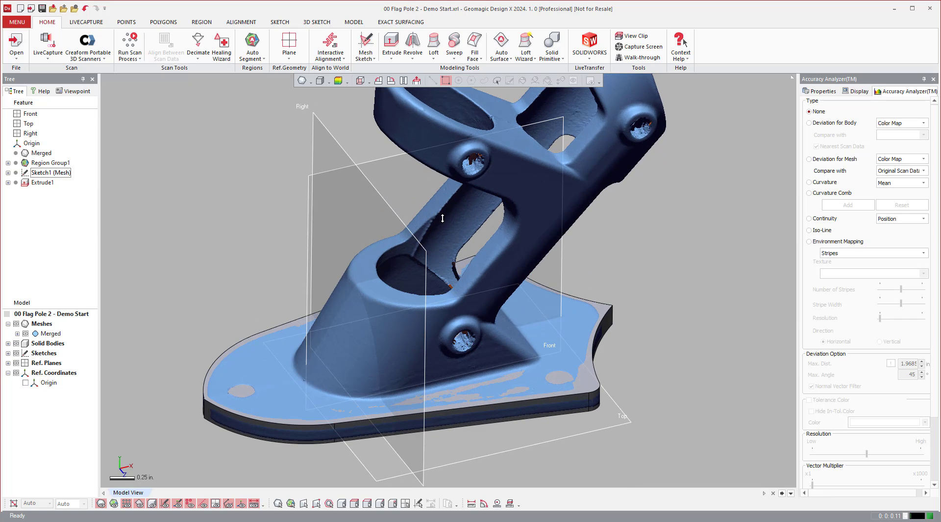
mouse_move(443, 218)
right_mouse_down()
mouse_move(405, 204)
mouse_move(431, 203)
right_mouse_up()
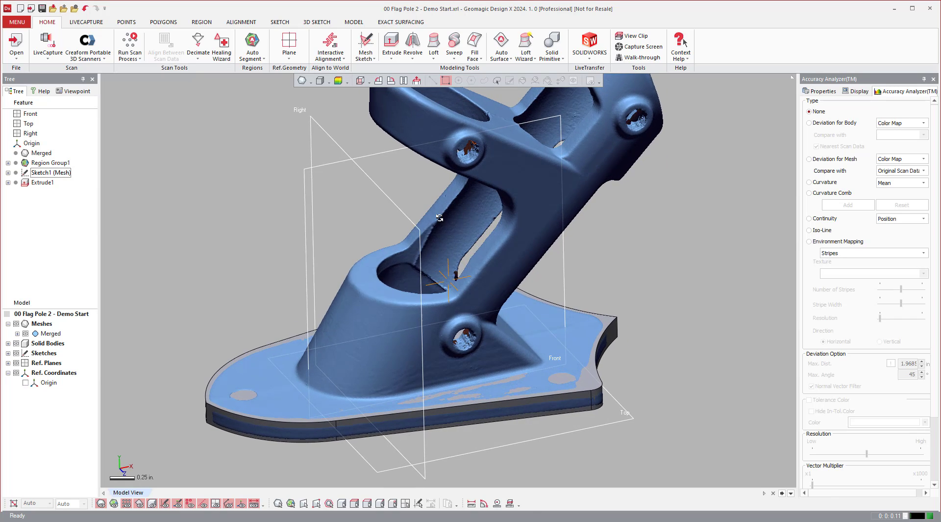
left_click(843, 123)
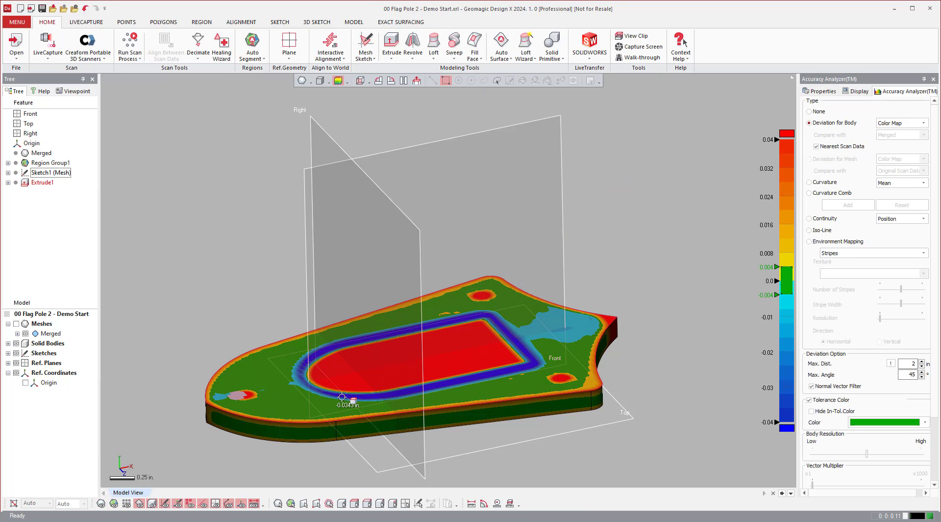
right_click_drag(638, 365, 649, 364)
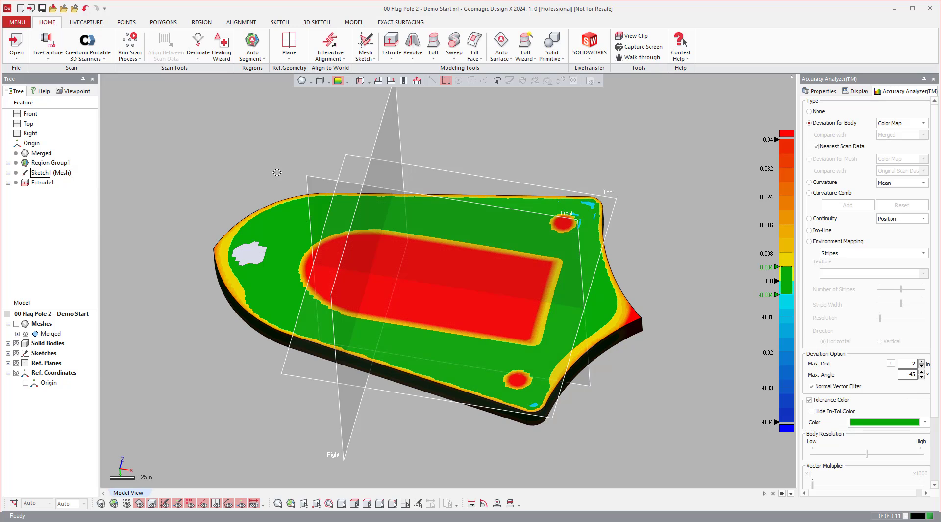
mouse_move(257, 212)
right_click_drag(692, 232, 690, 231)
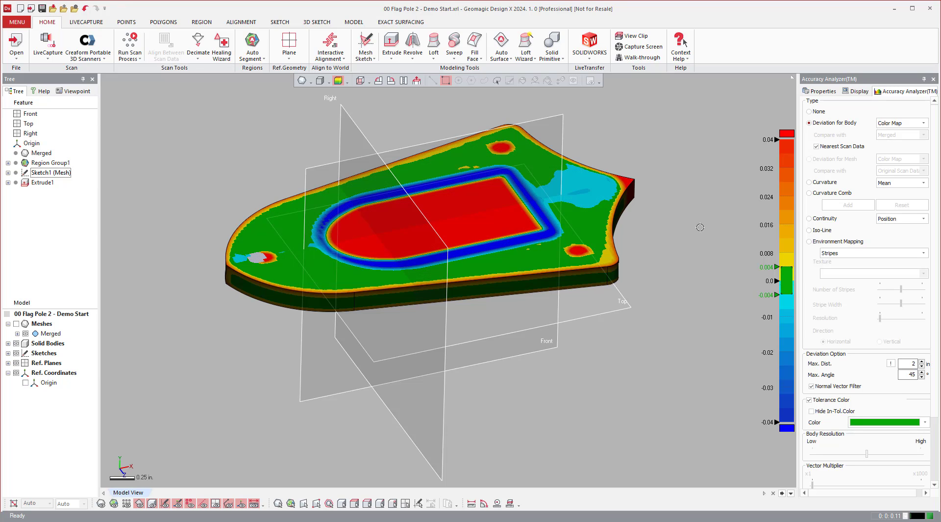
right_click_drag(683, 218, 659, 332)
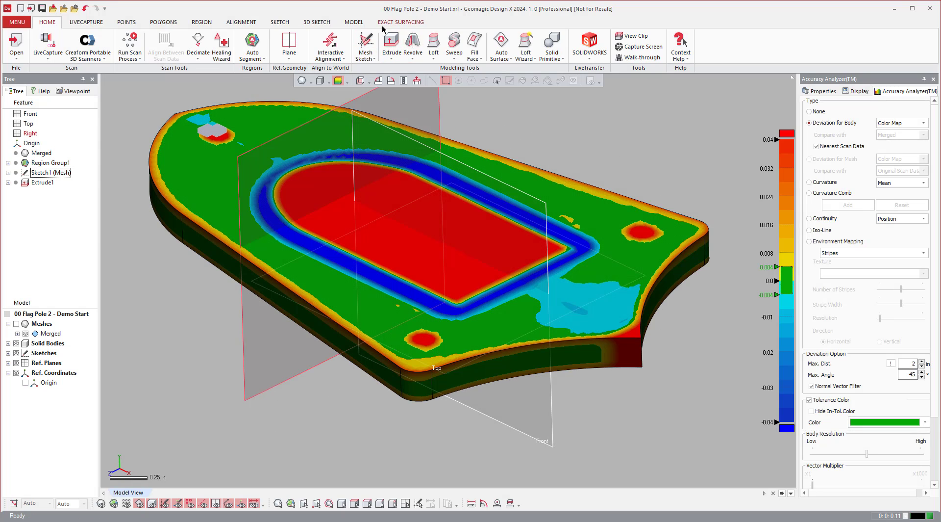
Add a 0.3 in. constant fillet to the plate's vertical corner edge, checking its scan deviation.
left_click(353, 22)
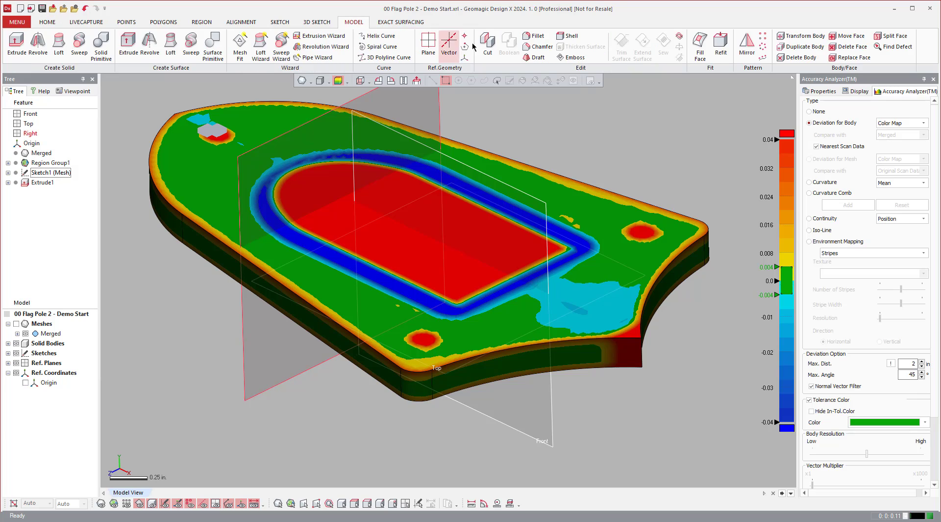
left_click(534, 35)
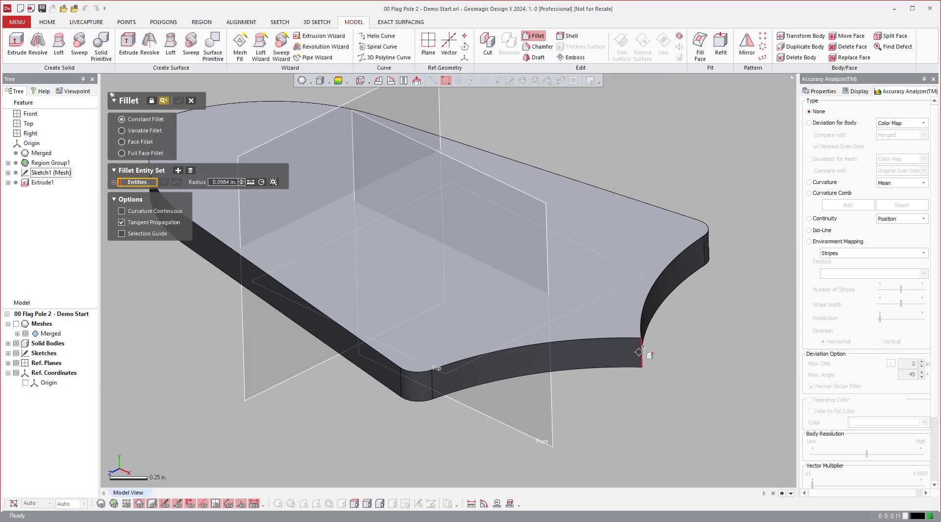
left_click(639, 351)
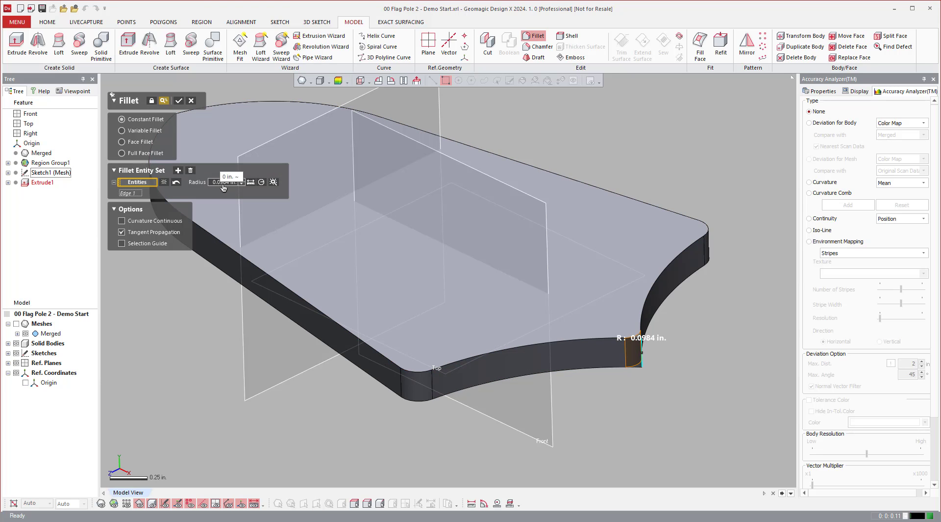
left_click(273, 182)
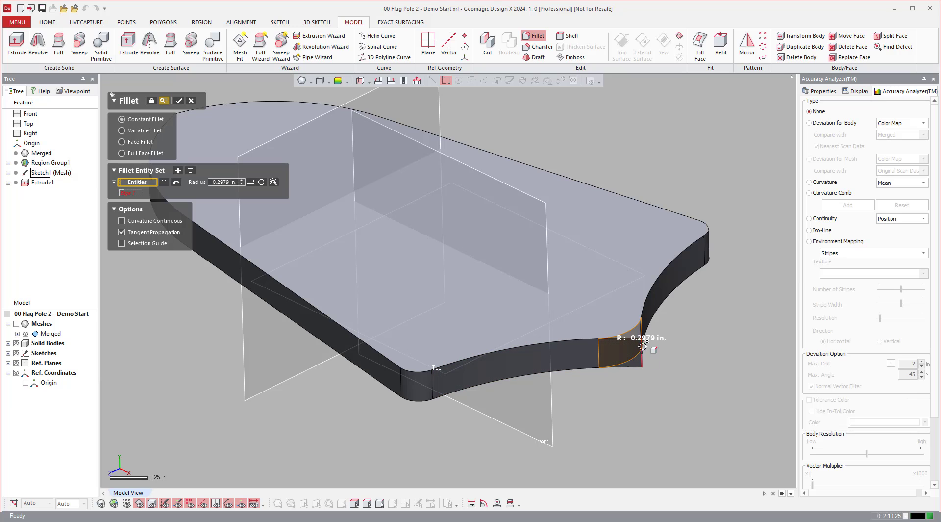
left_click(819, 123)
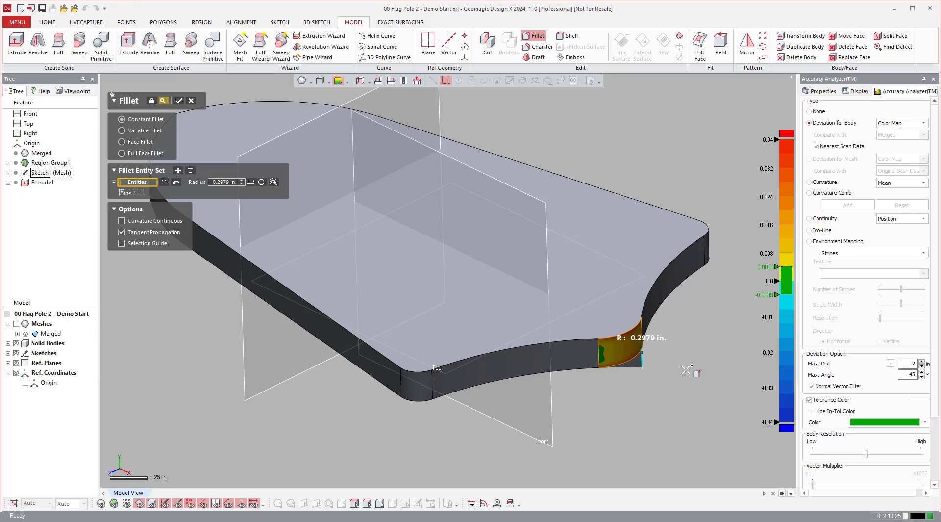
right_click_drag(685, 370, 662, 349)
double_click(225, 181)
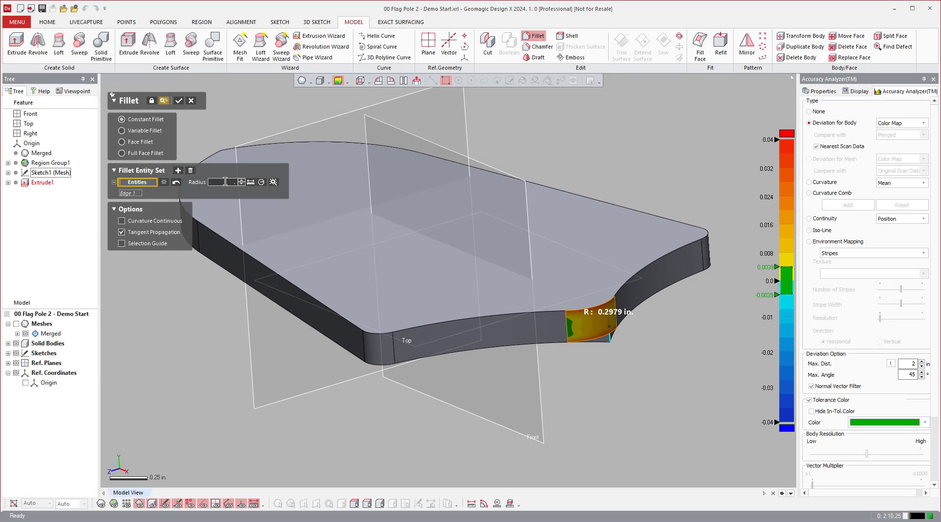
type(".3")
key("Return")
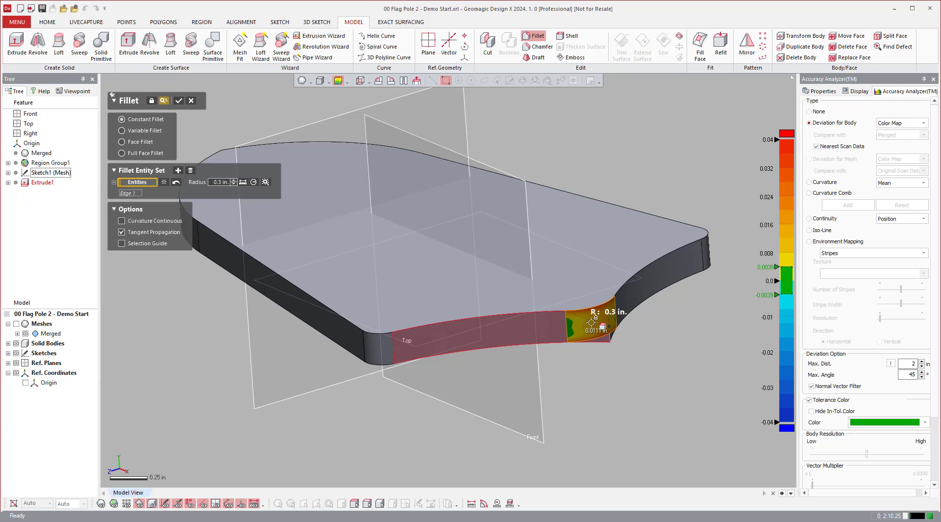
key("Return")
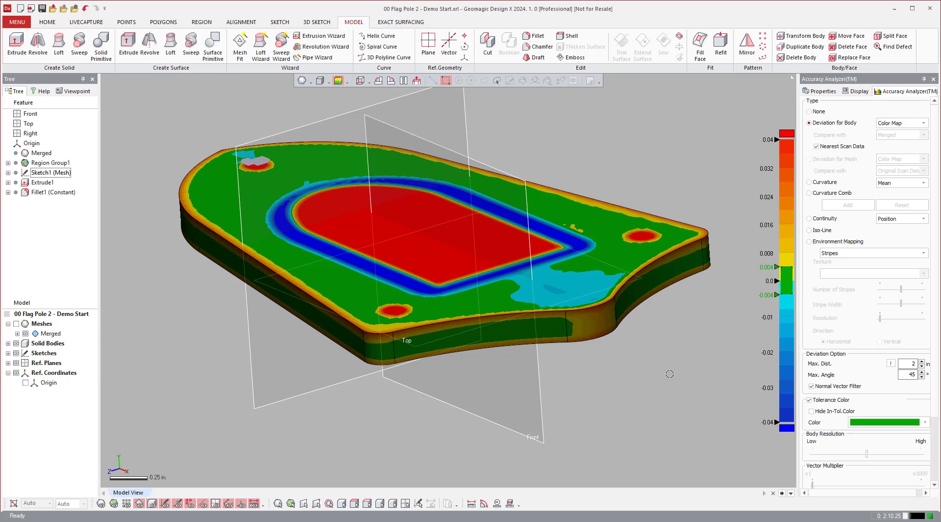
Set the Accuracy Analyzer type to None and orbit to view the whole bracket on the plate.
right_click_drag(662, 377, 667, 305)
right_click_drag(563, 312, 627, 307)
right_click_drag(326, 204, 353, 240)
left_click(810, 111)
scroll(509, 259, "down", 8)
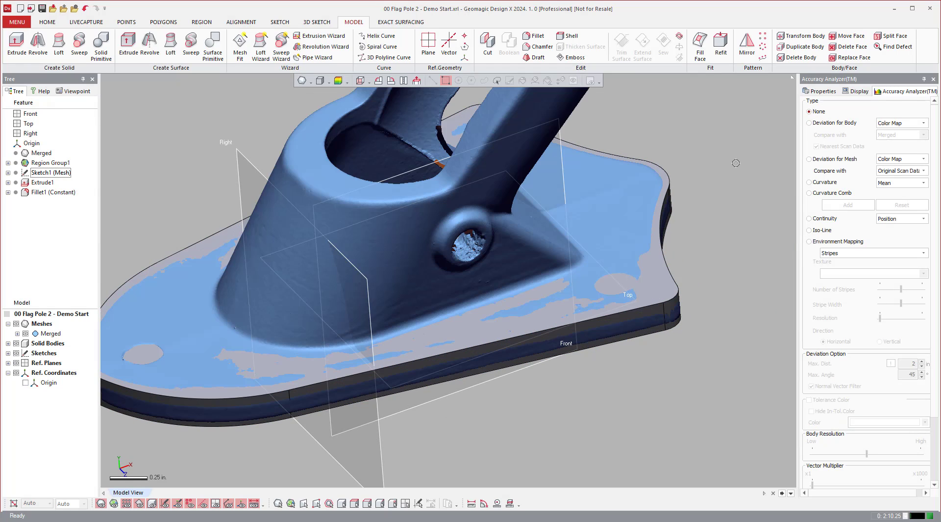
scroll(509, 259, "up", 3)
right_click_drag(490, 201, 493, 241)
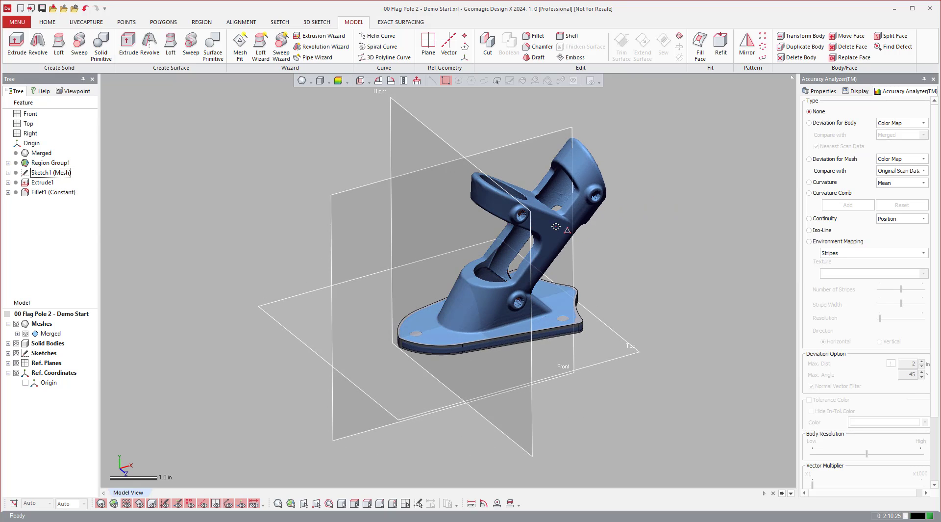
scroll(668, 231, "up", 3)
right_click_drag(595, 323, 397, 281)
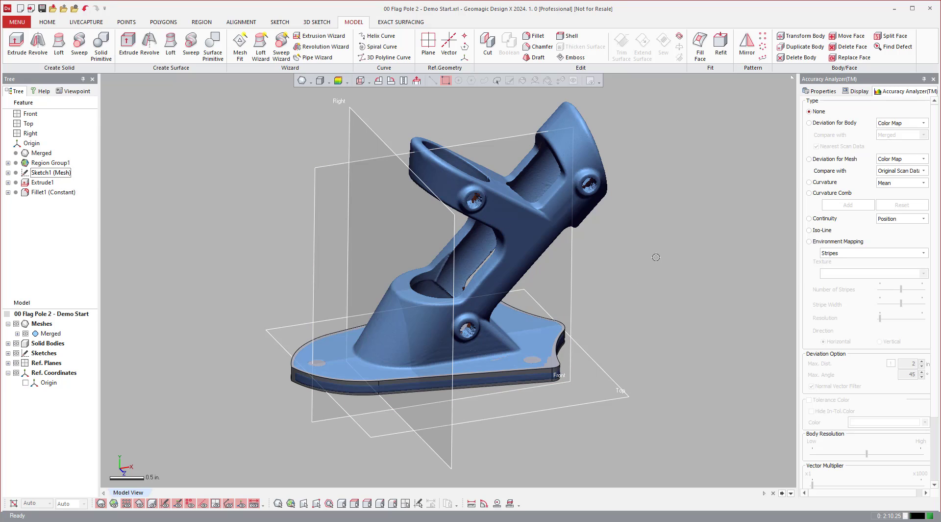
Show region colours, hide the solid plate, and select the holder's upper cylindrical region.
key("F9")
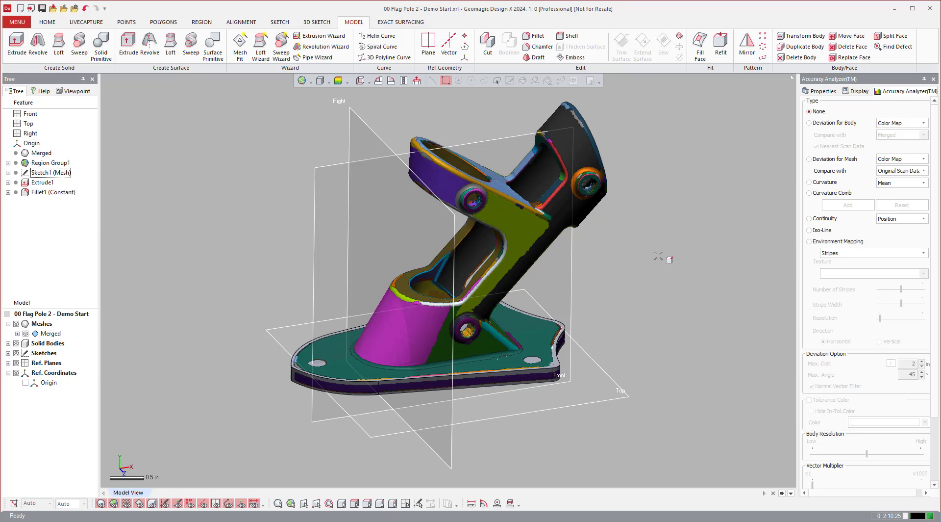
right_click_drag(659, 256, 656, 256)
key("ctrl+5")
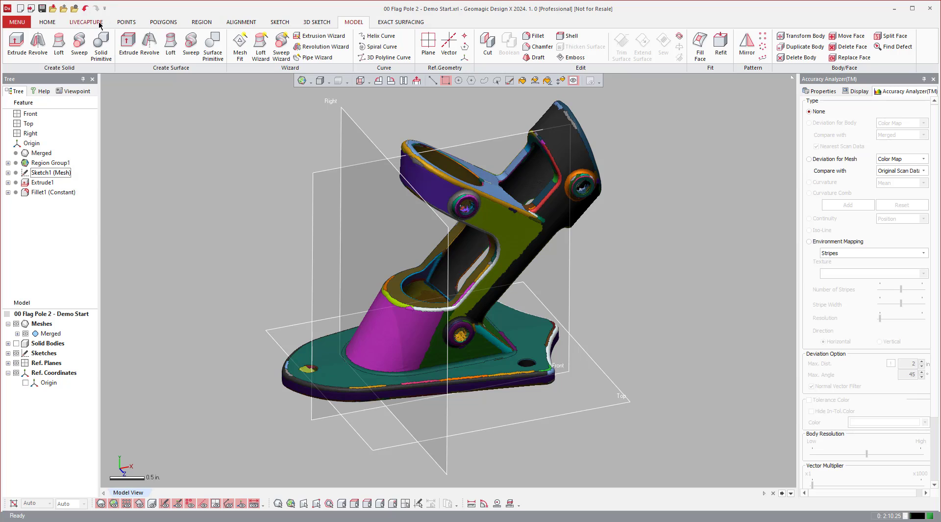
left_click(202, 22)
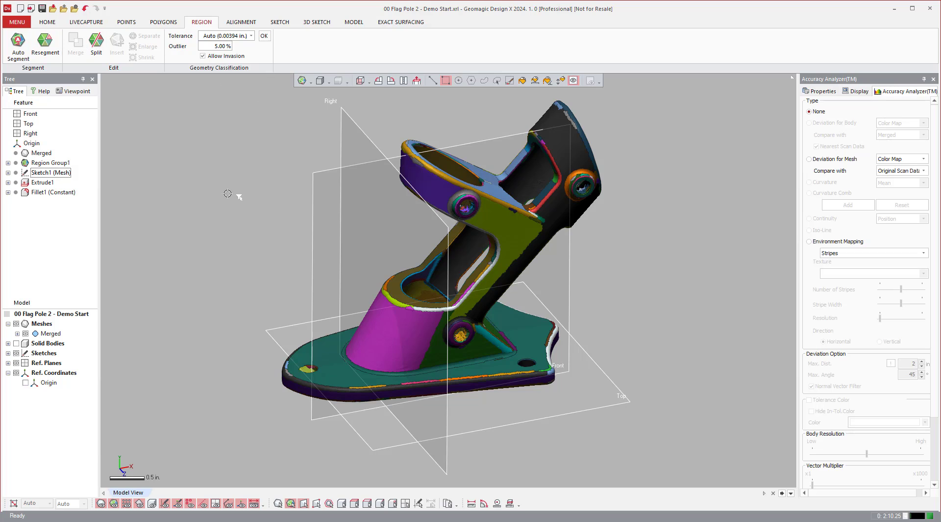
left_click(49, 22)
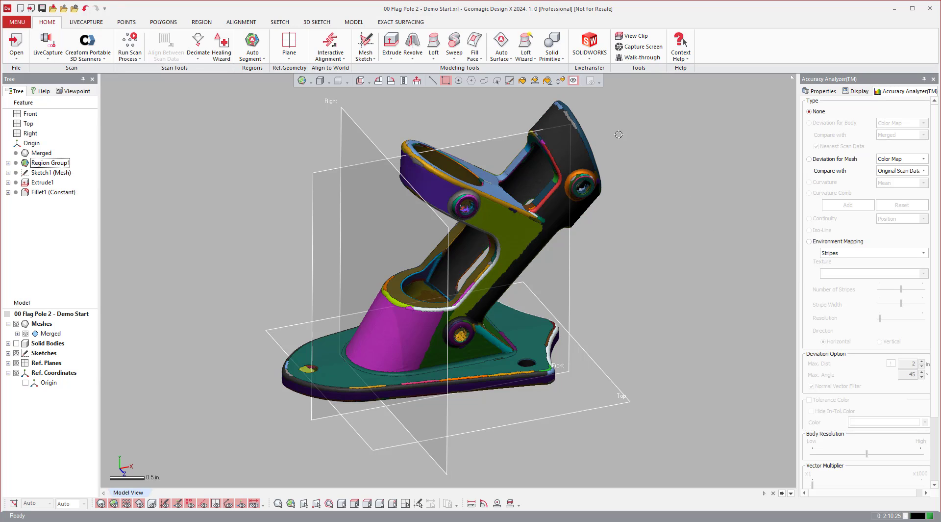
left_click(579, 149)
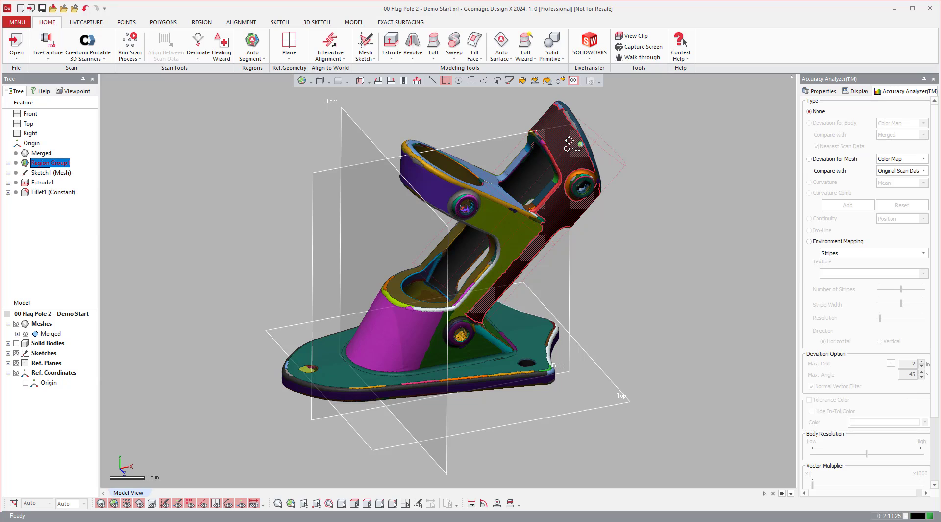
Extrude the upper cylinder region as Solid Insert via Extrusion Wizard, extending its top to 2.64 in.
left_click(570, 140)
left_click(552, 56)
left_click(523, 59)
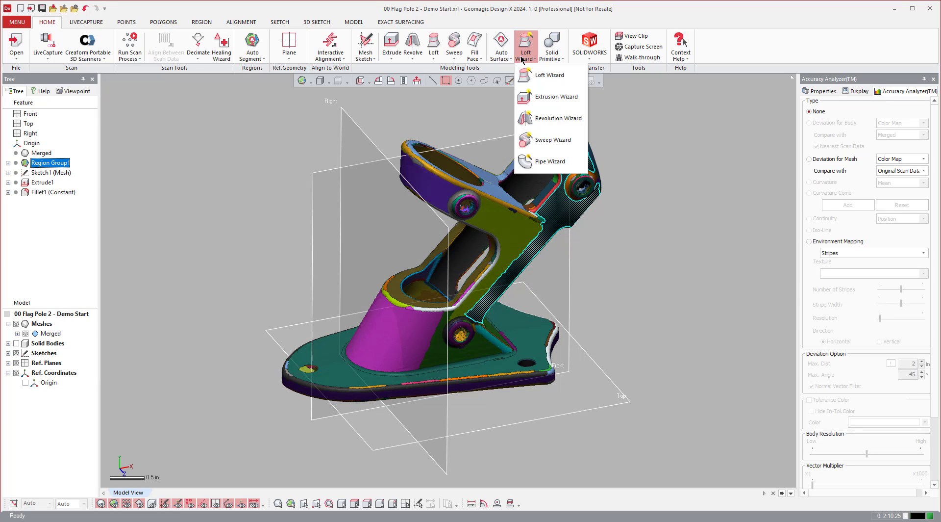
left_click(556, 98)
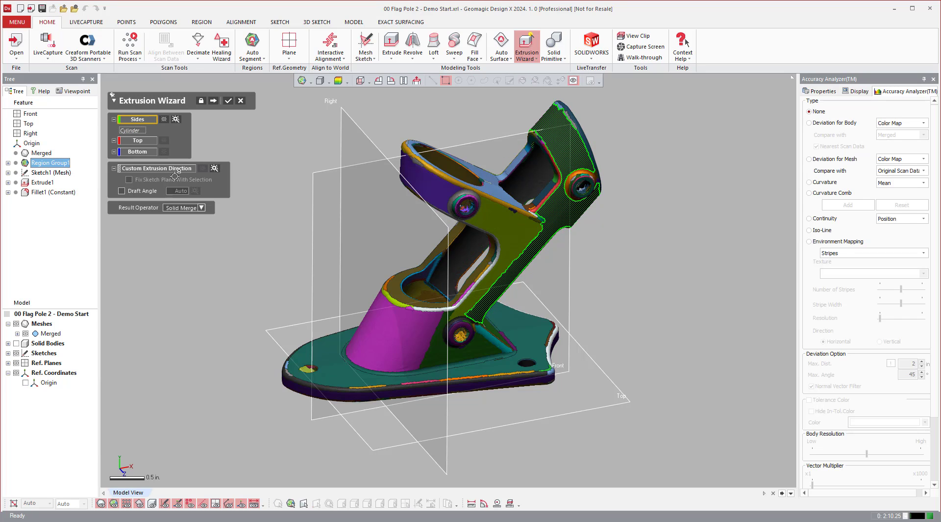
left_click(200, 208)
left_click(193, 218)
left_click(213, 101)
left_click_drag(443, 304, 327, 425)
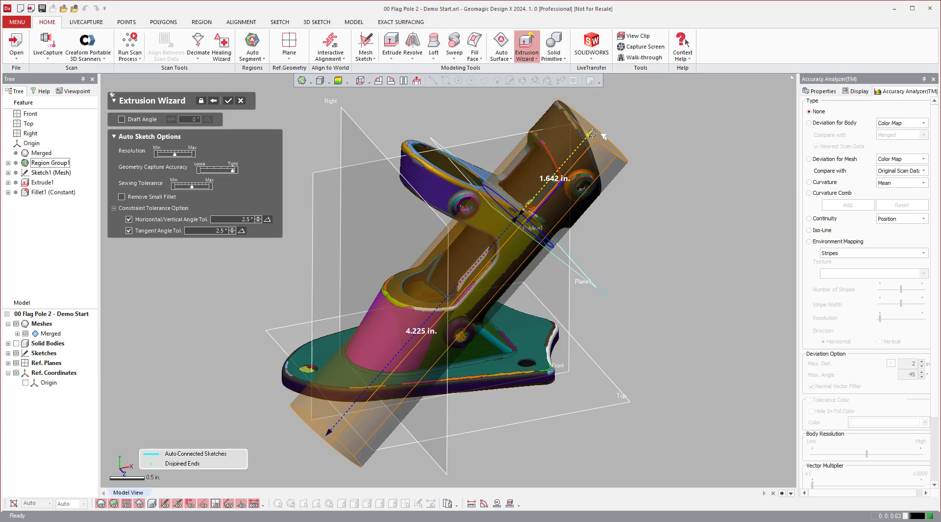
left_click_drag(592, 133, 633, 85)
scroll(619, 232, "down", 3)
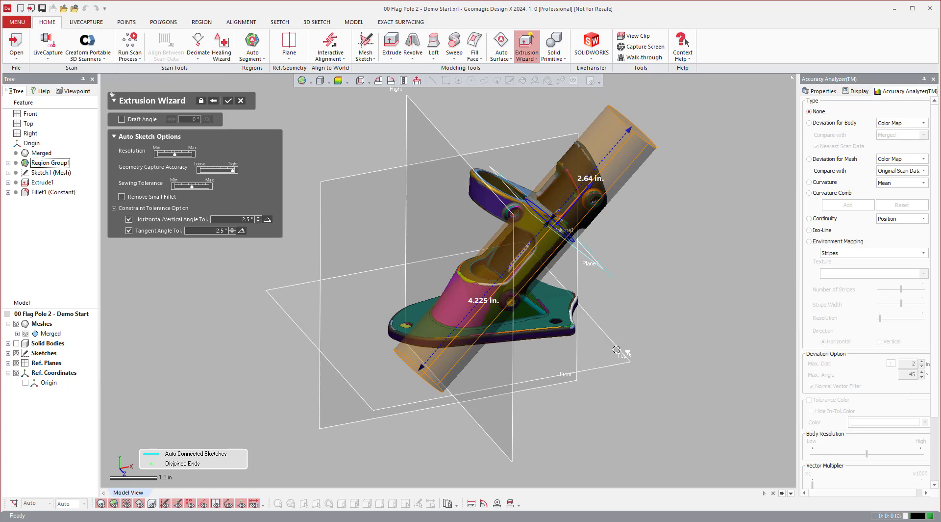
mouse_move(621, 361)
right_mouse_down()
mouse_move(564, 354)
mouse_move(510, 371)
mouse_move(599, 366)
right_mouse_up()
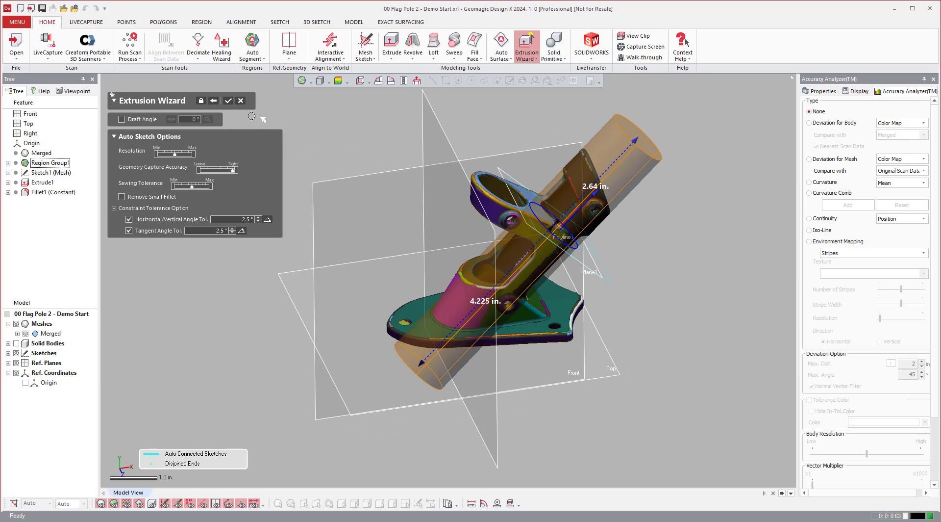
left_click(228, 101)
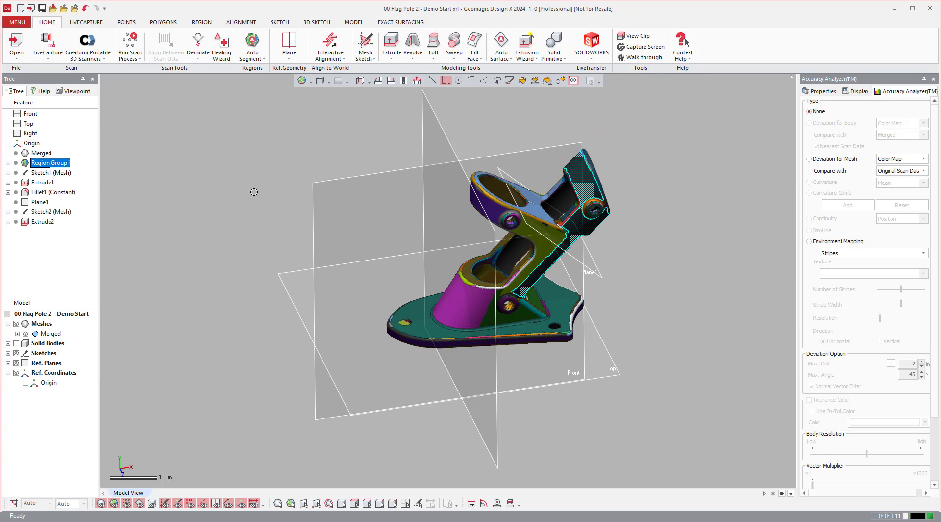
Hide the mesh and regions, show solid bodies, and orbit to inspect the new pole cylinder.
key("ctrl+1")
key("ctrl+2")
key("ctrl+5")
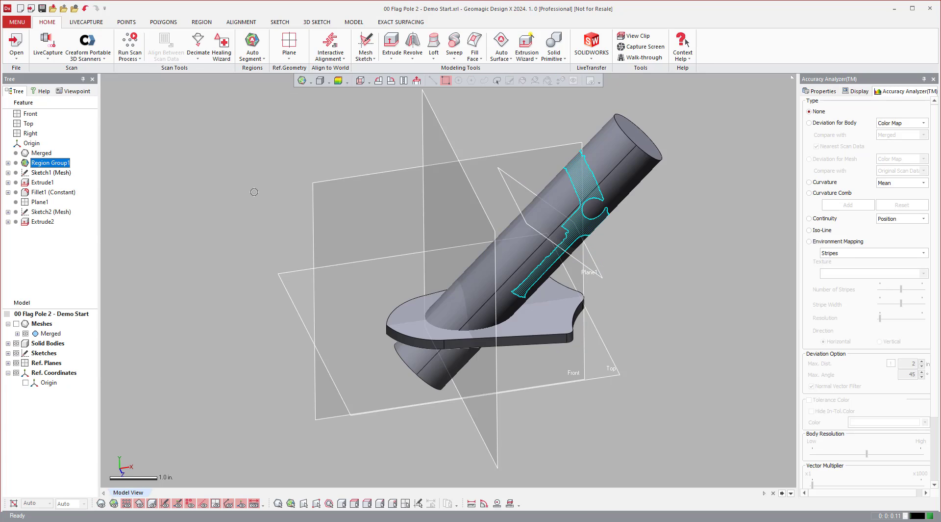
left_click(694, 304)
right_click_drag(694, 304, 422, 265)
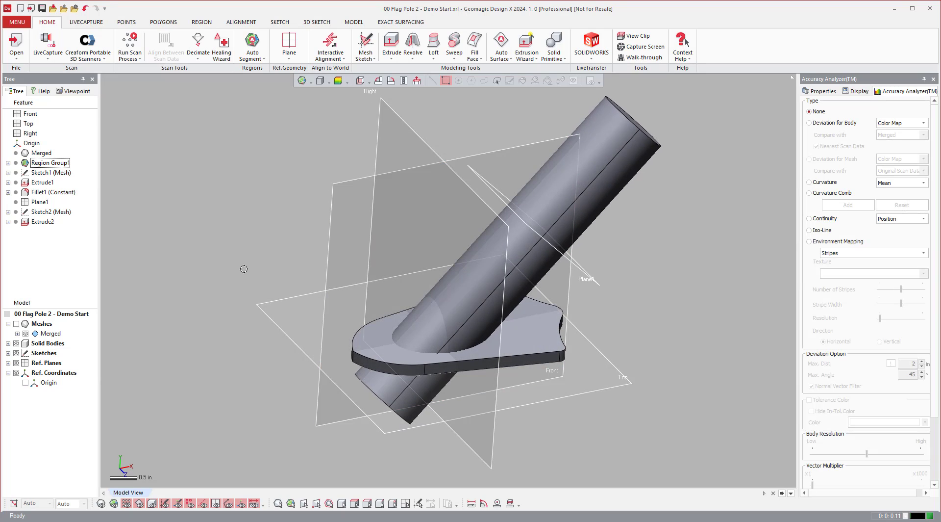
key("ctrl+1")
right_click_drag(699, 300, 532, 114)
Cut the Extrude2 pole cylinder with the Top plane, keeping the upper body.
left_click(354, 21)
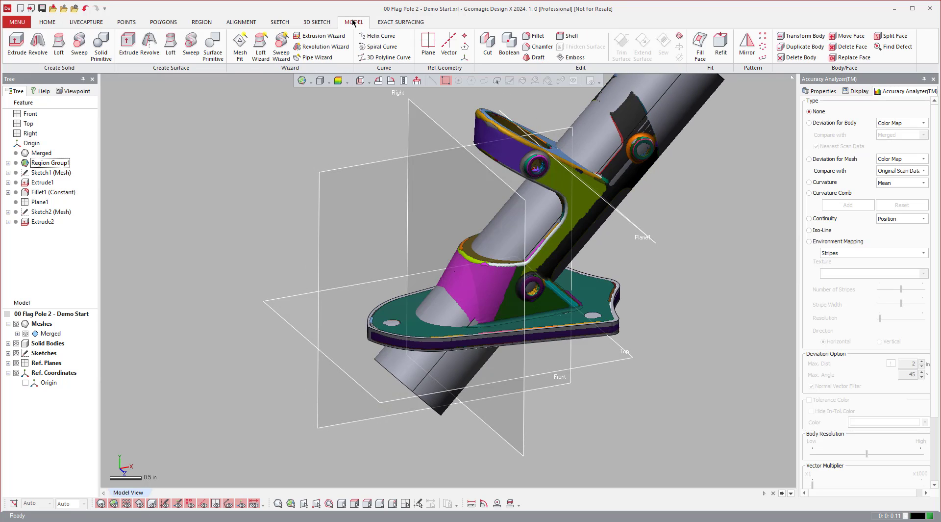
left_click(277, 315)
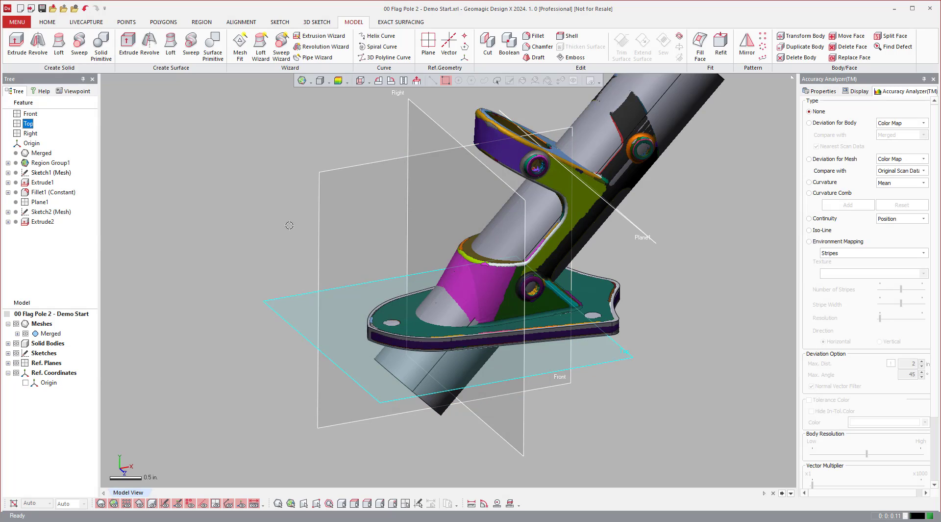
left_click(496, 46)
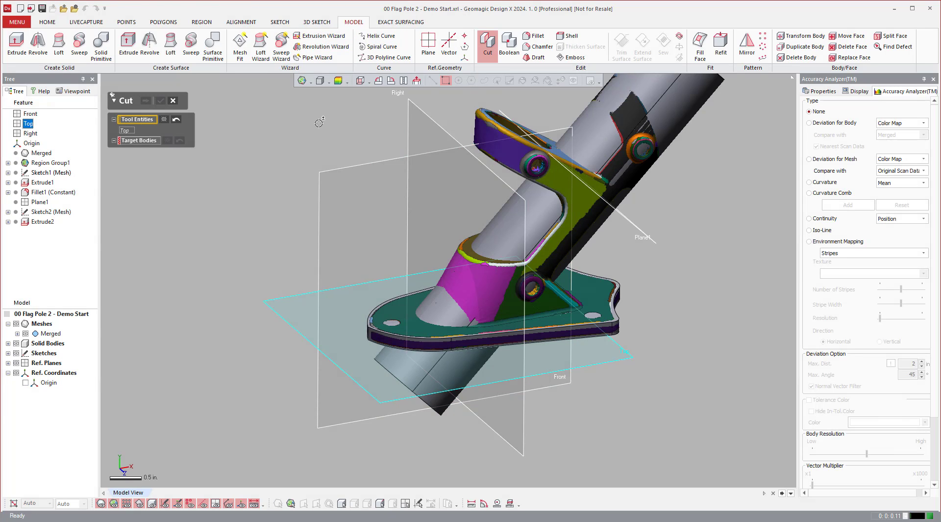
left_click(150, 140)
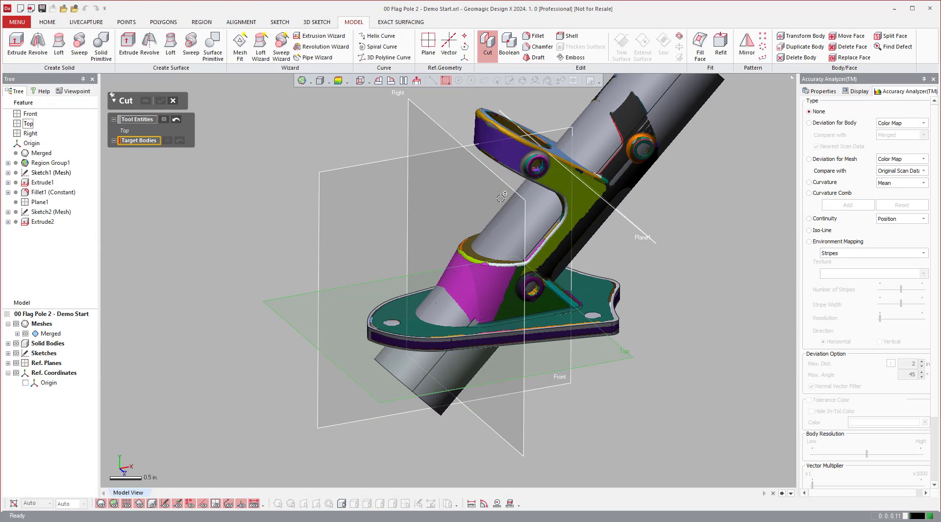
left_click(526, 206)
left_click(145, 101)
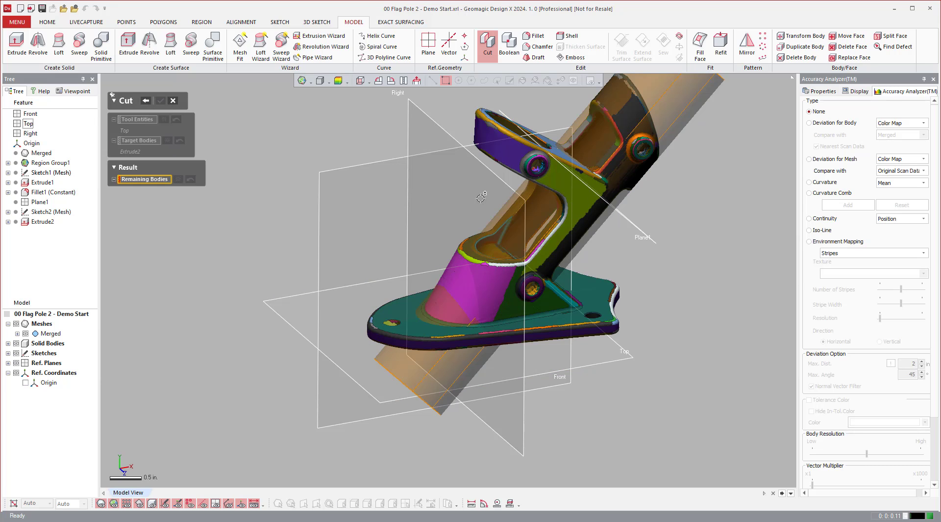
left_click(509, 201)
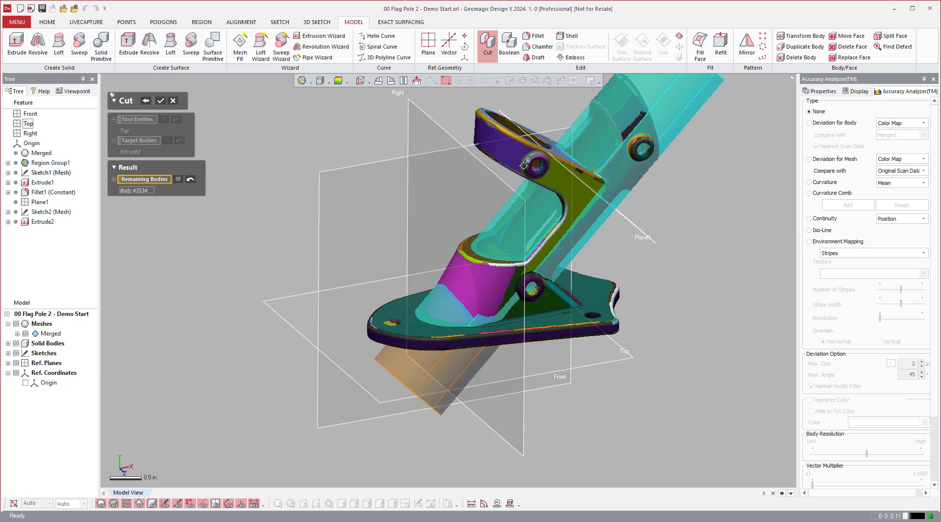
key("Return")
Hide the solid bodies and select the ring region at the pole's upper end.
left_click(748, 261)
right_click_drag(657, 274, 614, 207)
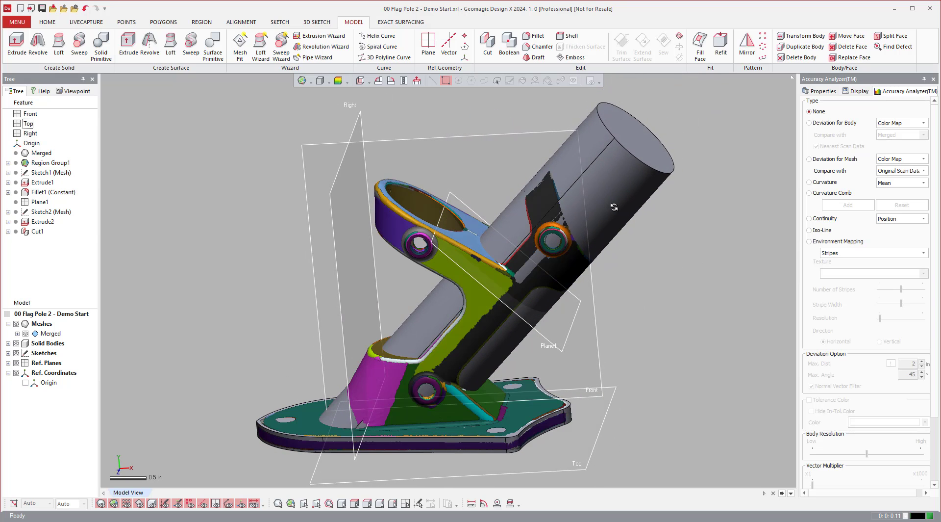
key("ctrl+5")
right_click_drag(657, 227, 601, 256)
left_click(598, 258)
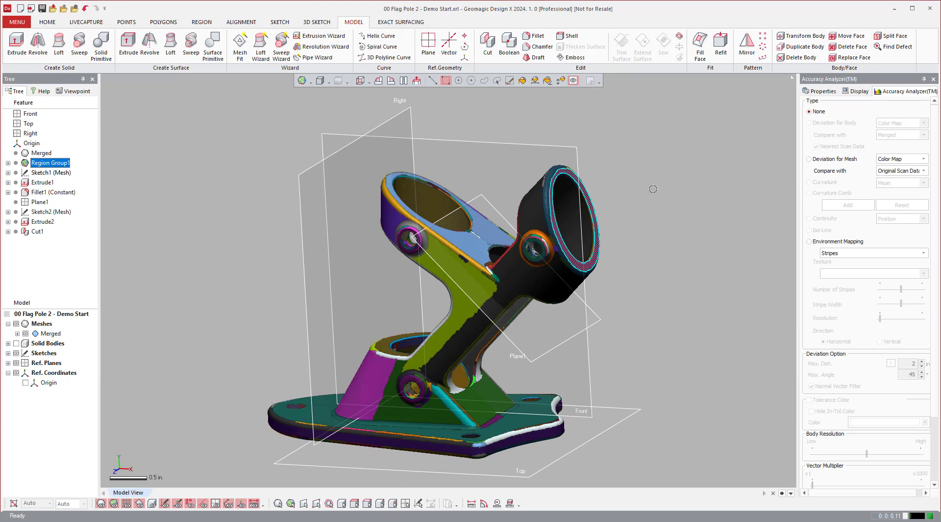
left_click(431, 45)
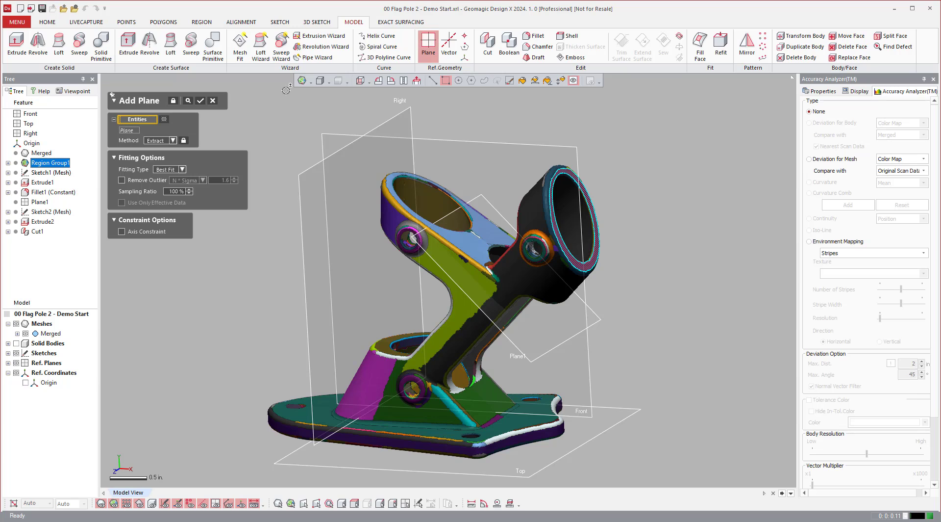
left_click(211, 101)
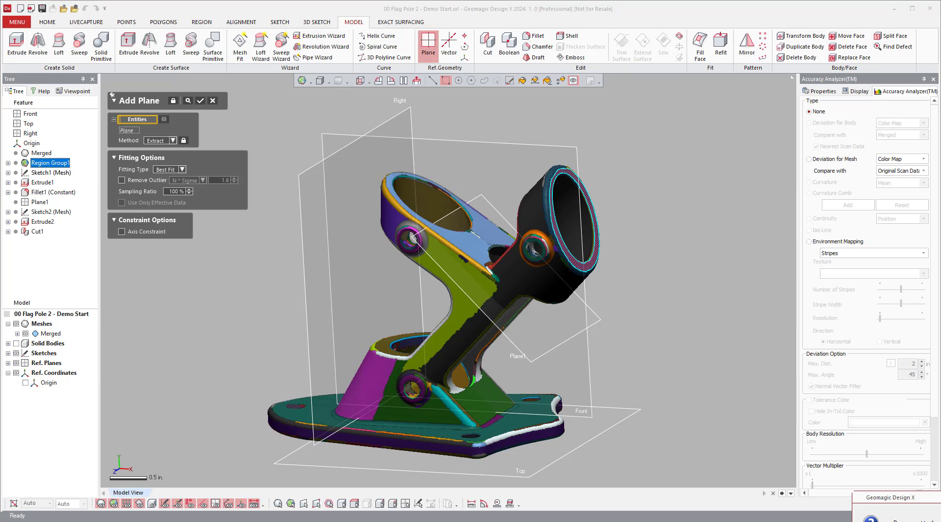
left_click_drag(898, 498, 900, 521)
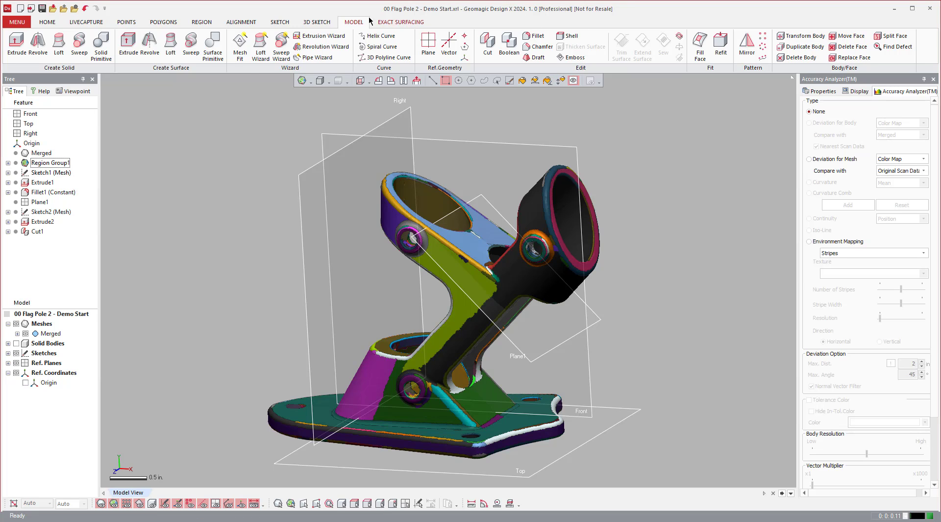
Fit Surface Plane1 to the ring region at the pole's end with Surface Primitive.
left_click(39, 23)
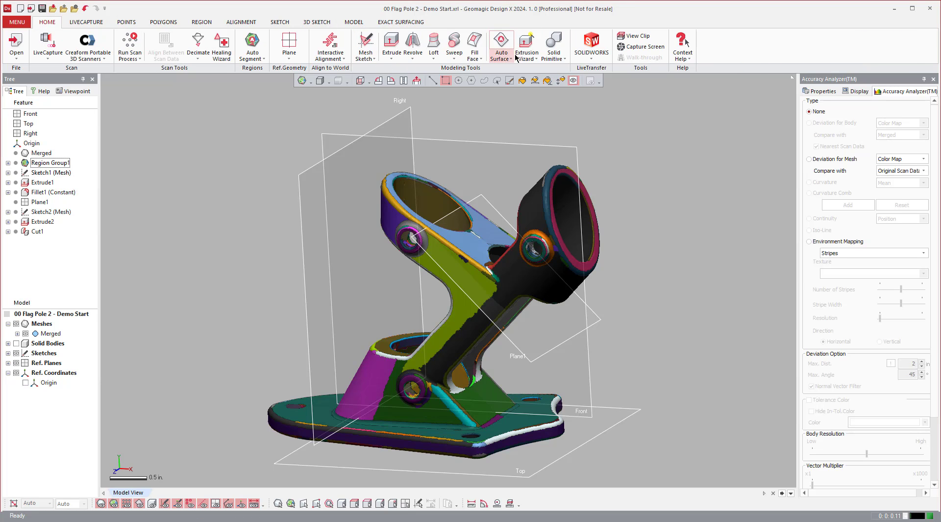
left_click(556, 57)
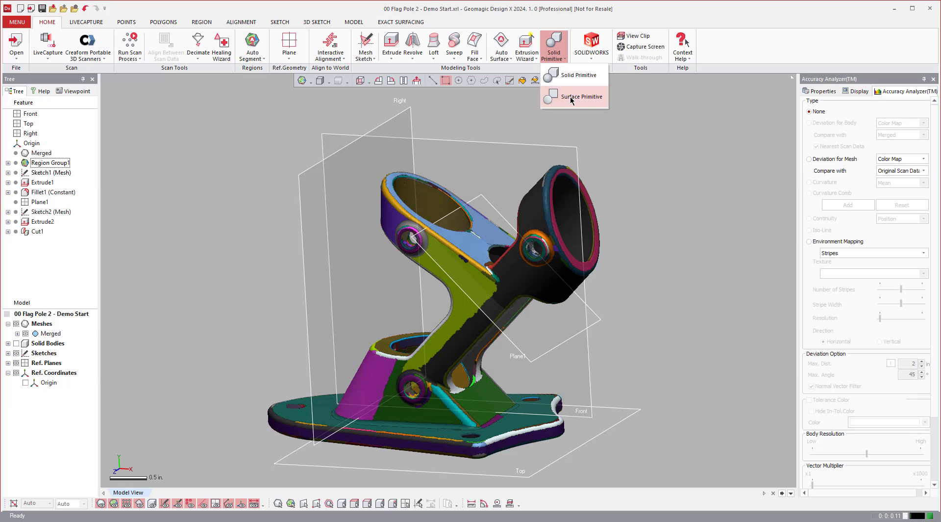
left_click(571, 97)
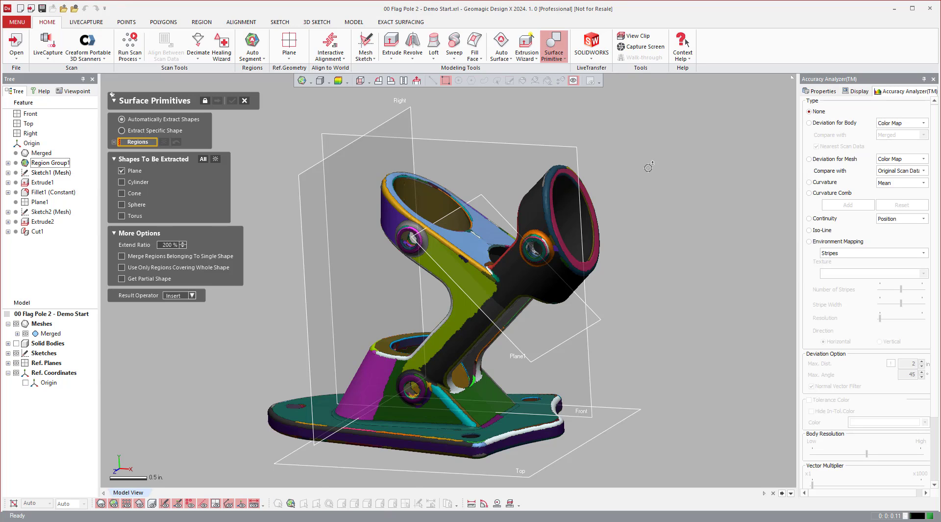
left_click(596, 228)
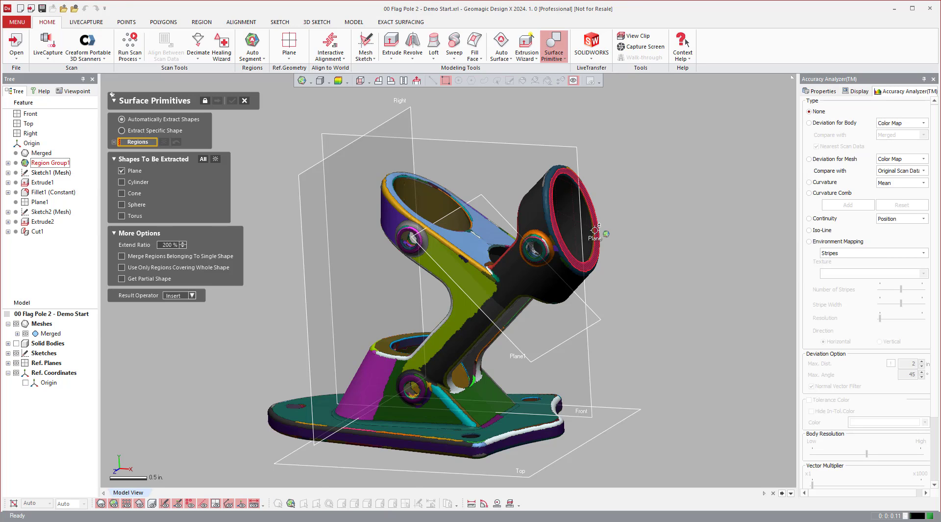
left_click(597, 228)
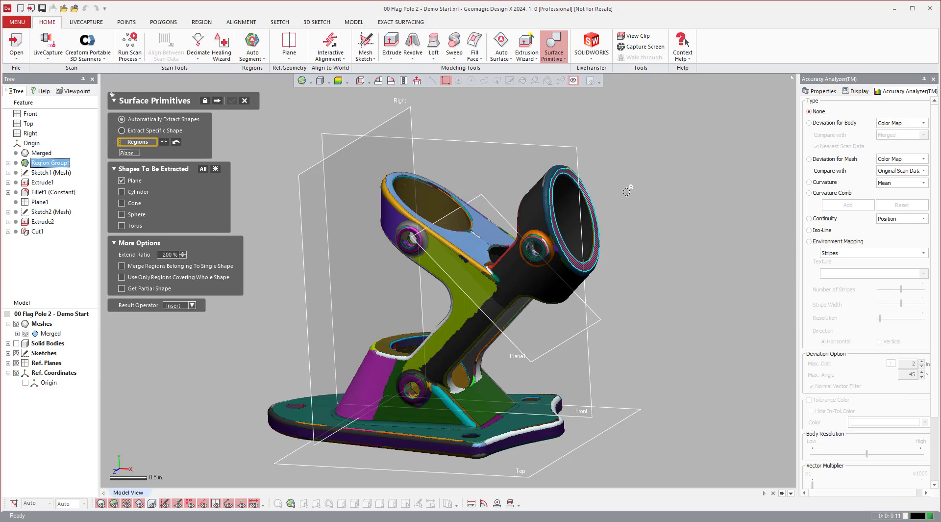
left_click(217, 100)
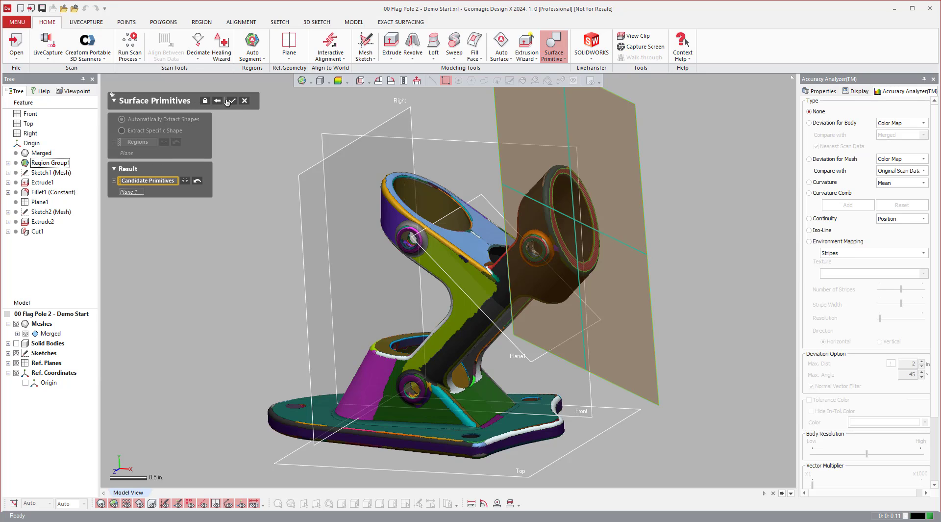
right_click_drag(760, 269, 757, 266)
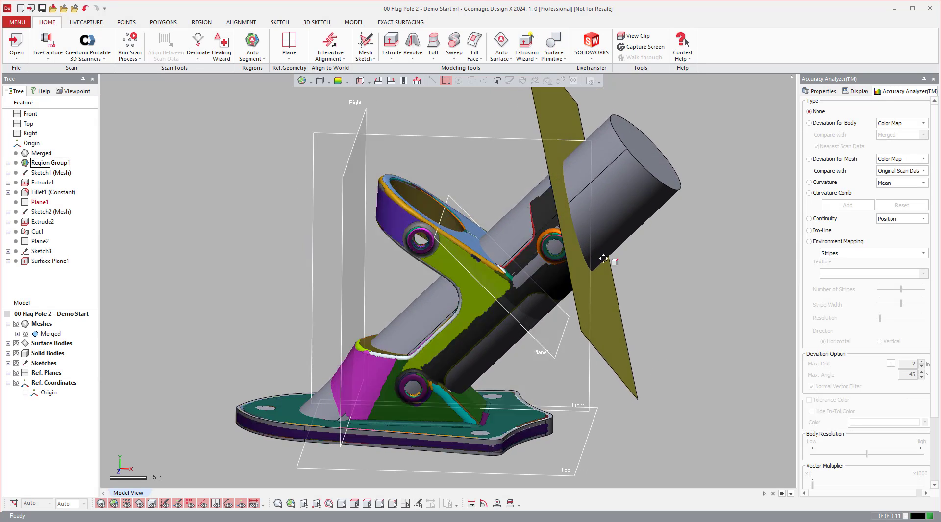
Cut the Cut1 pole body with Surface Plane1, keeping the lower part.
left_click(360, 24)
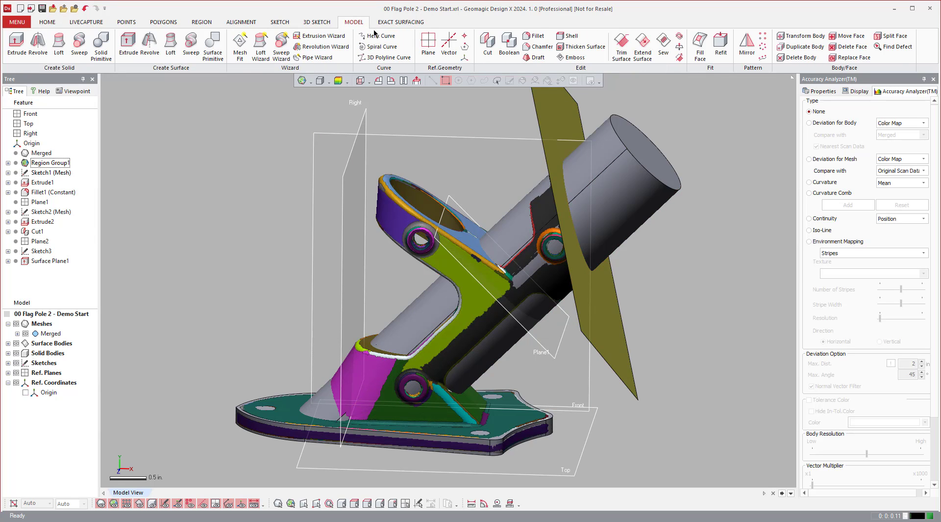
left_click(487, 46)
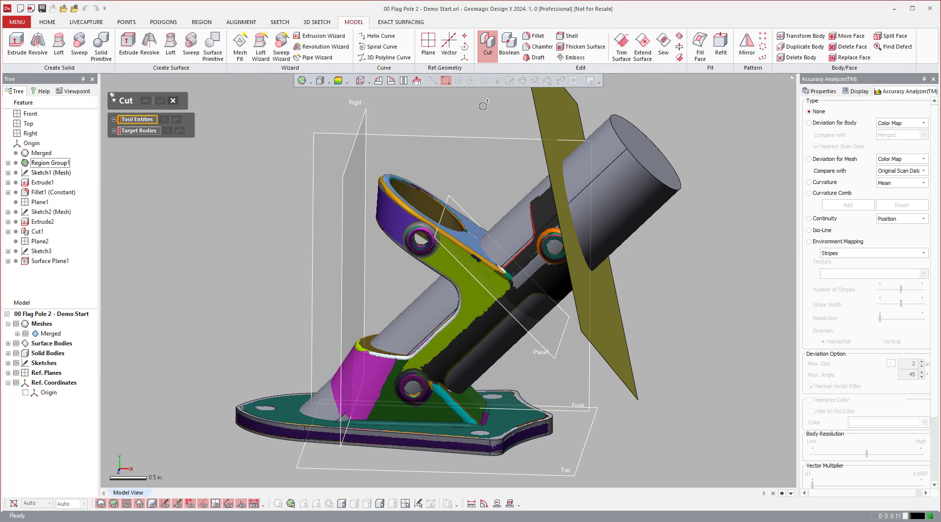
left_click(559, 118)
left_click(139, 140)
left_click(671, 179)
left_click(145, 101)
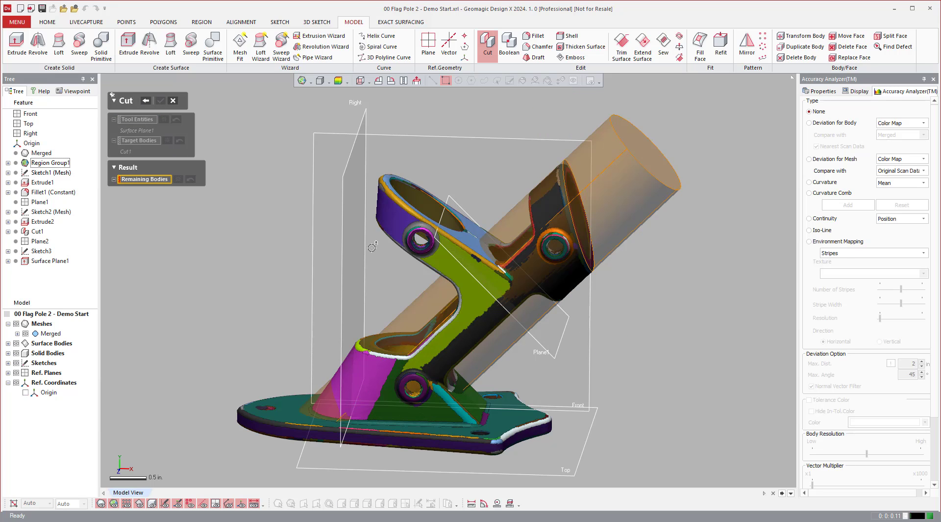
left_click(418, 292)
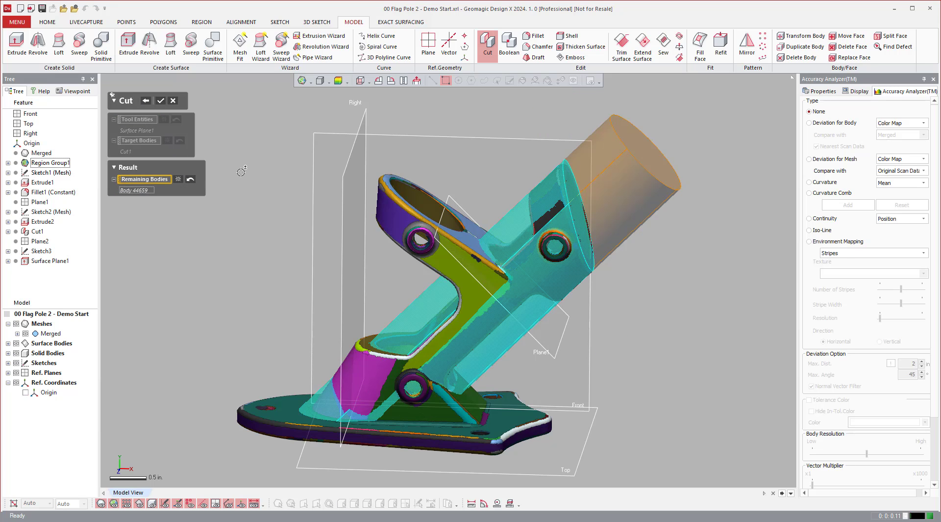
key("Return")
Hide the surface bodies so Surface Plane1 no longer shows.
left_click(609, 333)
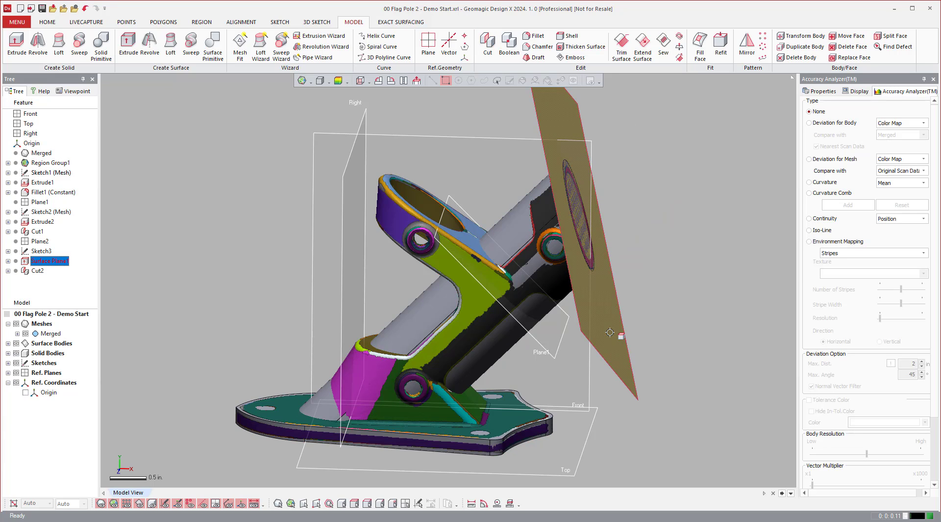
key("ctrl+4")
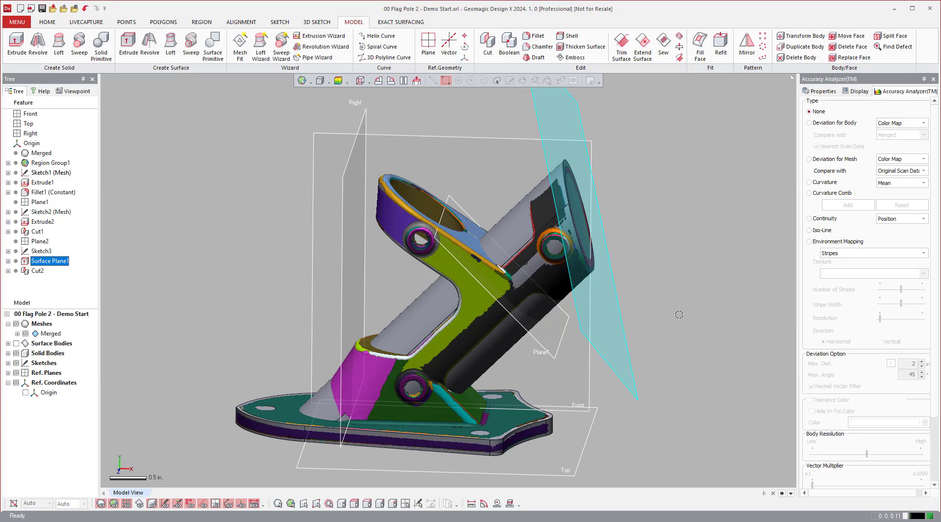
left_click(679, 301)
right_click_drag(679, 301, 243, 240)
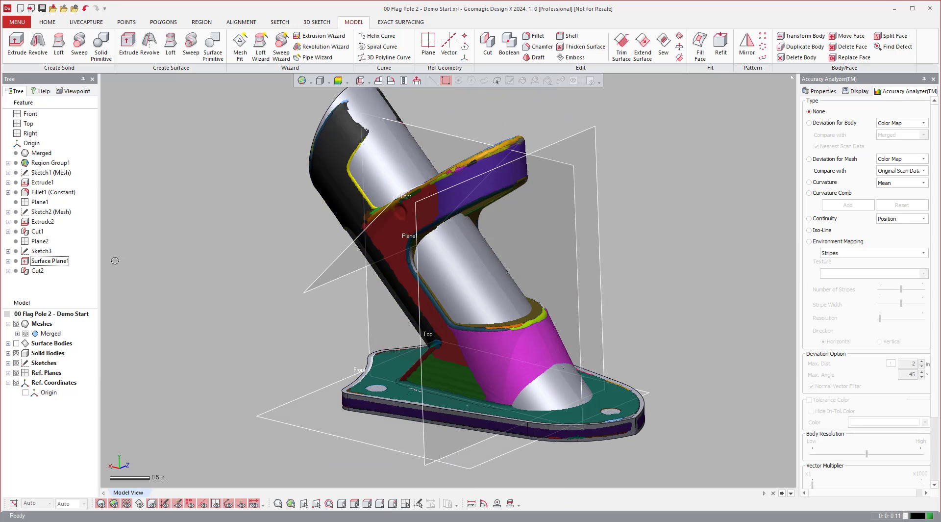
Edit Sketch1 (Mesh) with the mesh hidden, then exit the sketch.
left_click(47, 172)
right_click(47, 173)
left_click(68, 181)
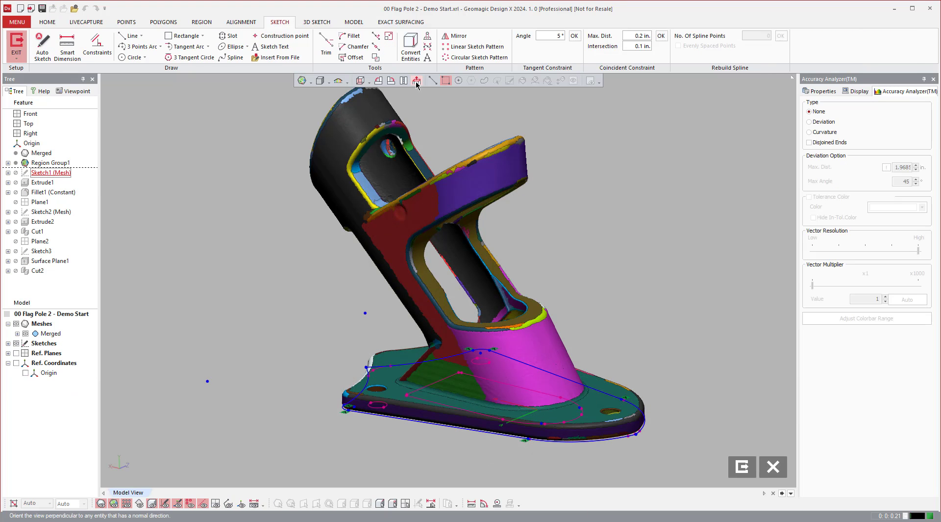
key("ctrl+1")
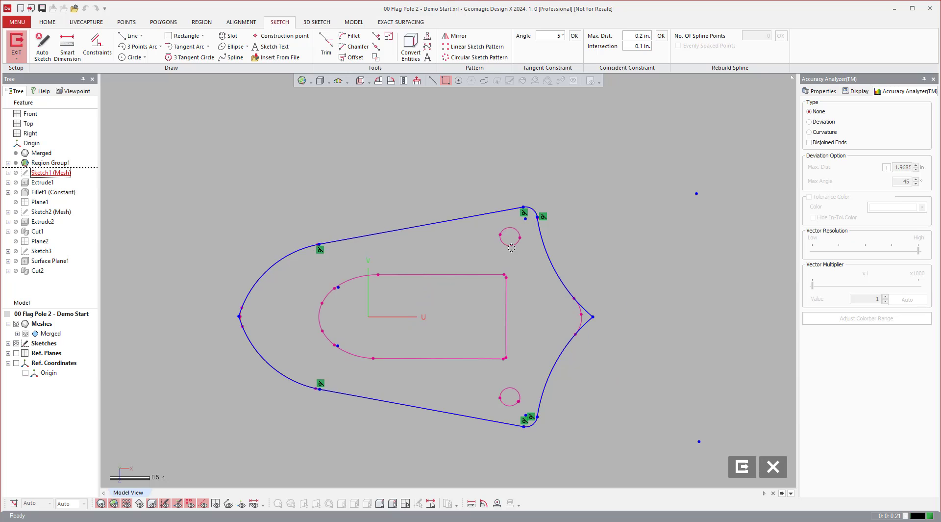
left_click(751, 473)
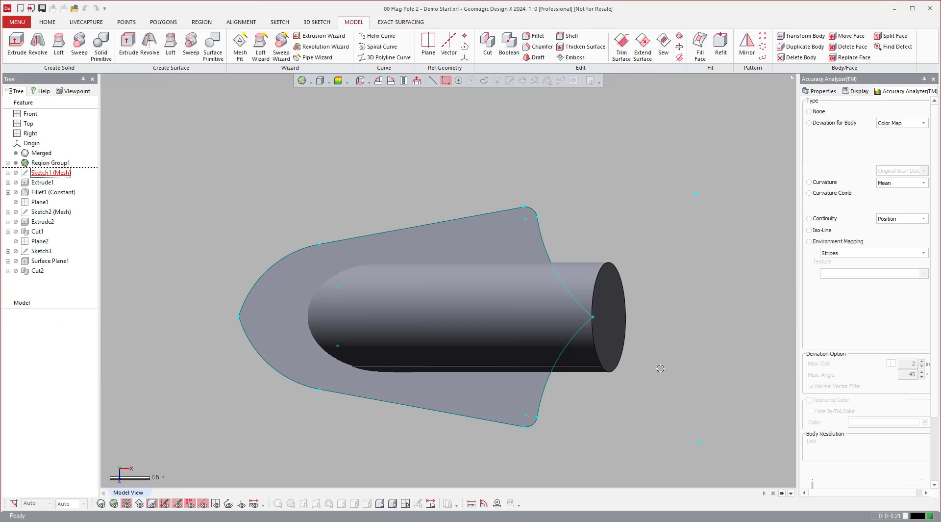
mouse_move(636, 268)
right_mouse_down()
mouse_move(591, 274)
mouse_move(580, 214)
right_mouse_up()
left_click(596, 191)
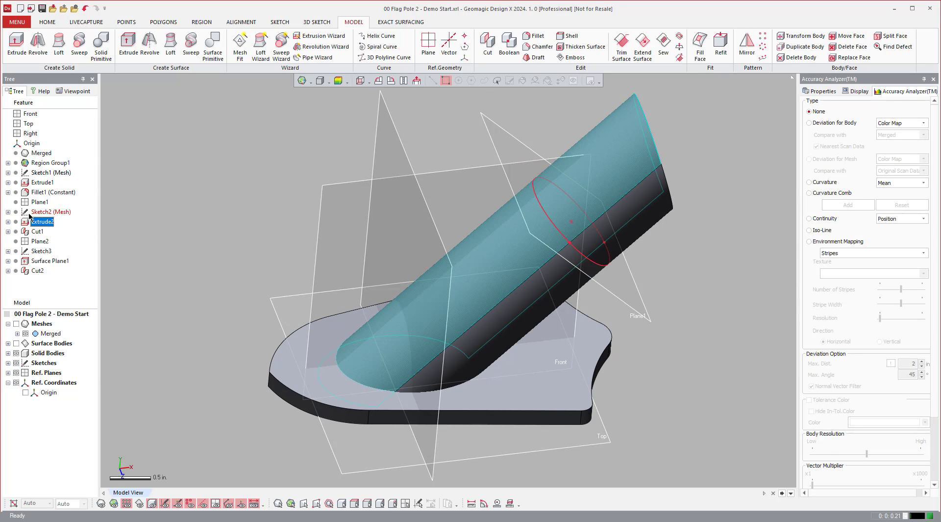
Reopen Sketch2 (Mesh) for editing, then exit and rebuild the model.
left_click(49, 212)
right_click(49, 211)
left_click(63, 217)
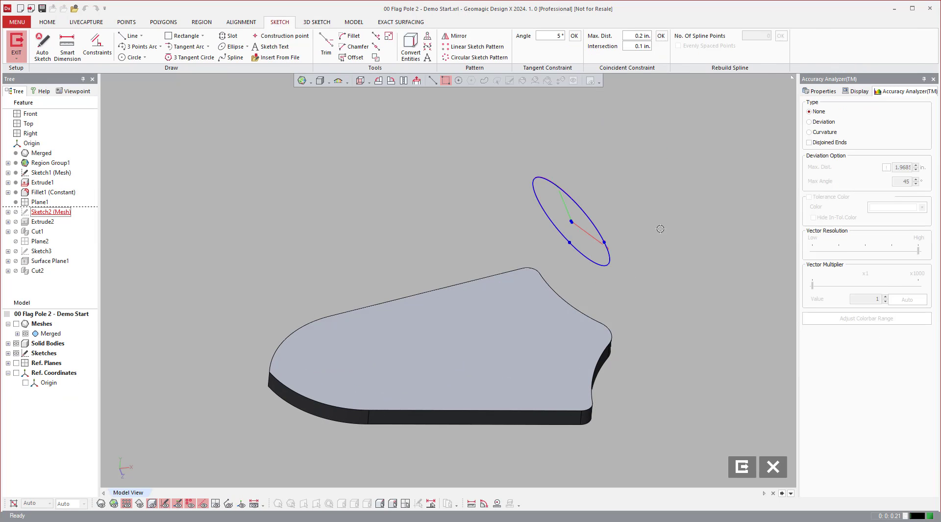
mouse_move(694, 208)
right_mouse_down()
mouse_move(671, 215)
mouse_move(687, 218)
right_mouse_up()
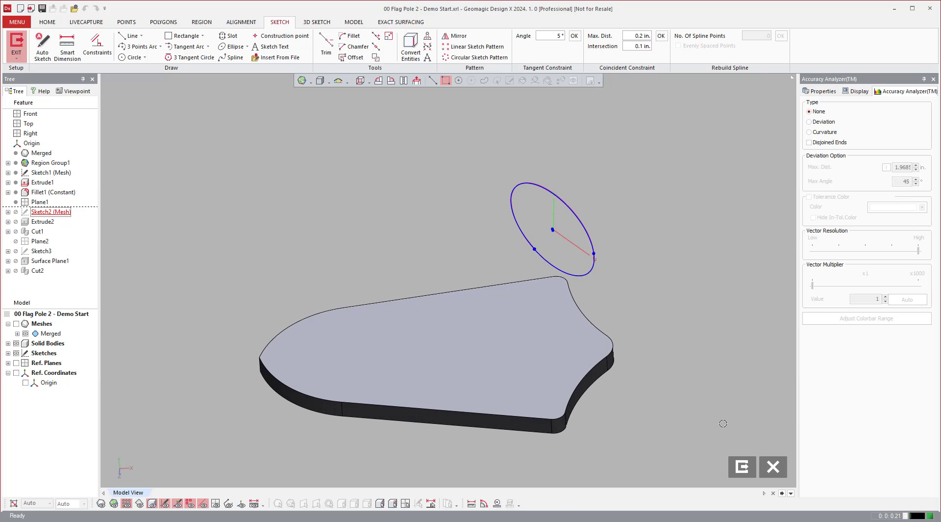
left_click(744, 463)
left_click(698, 364)
mouse_move(696, 361)
right_mouse_down()
mouse_move(393, 322)
mouse_move(545, 339)
right_mouse_up()
Show the scan mesh and its coloured regions, and hide the solid bodies.
key("ctrl+1")
right_click_drag(706, 343, 590, 262)
key("ctrl+2")
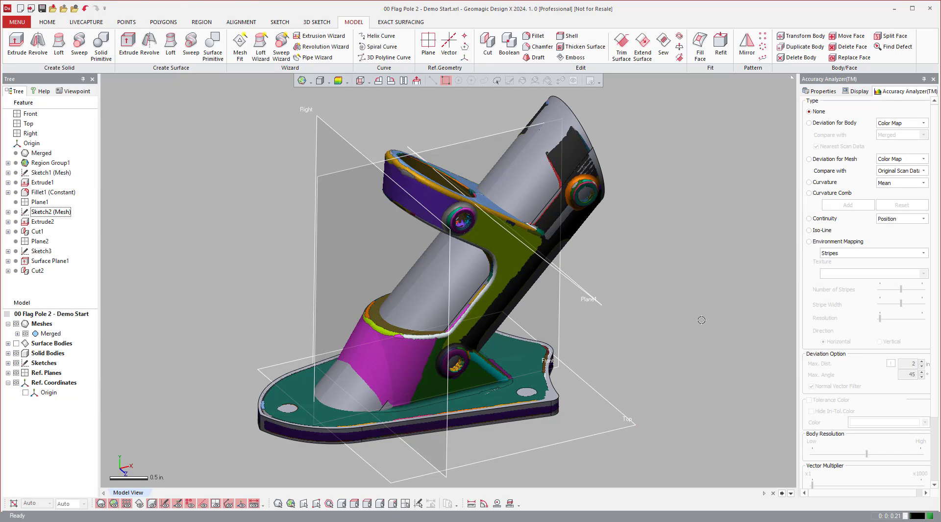
key("Down")
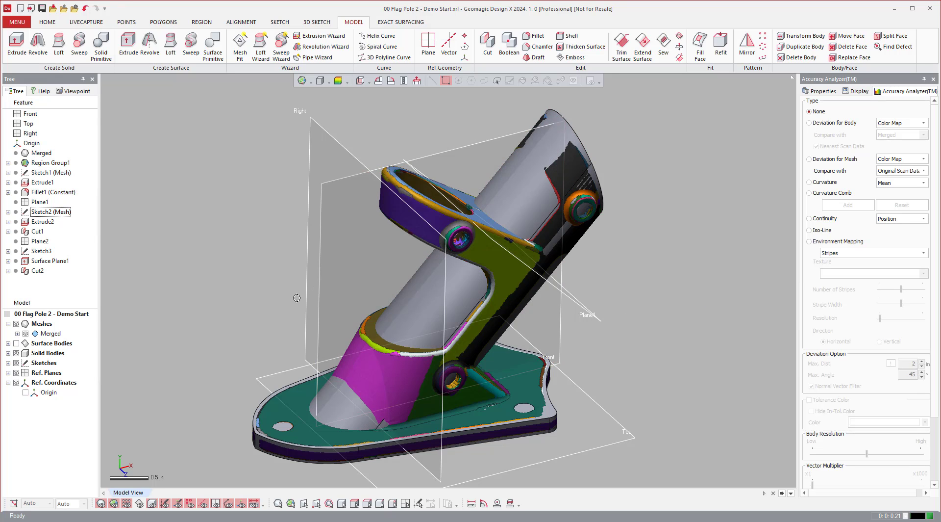
key("ctrl+5")
Start the Extrusion Wizard on the Cylinder region with Solid Insert as the result.
right_click_drag(646, 323, 616, 320)
left_click(49, 22)
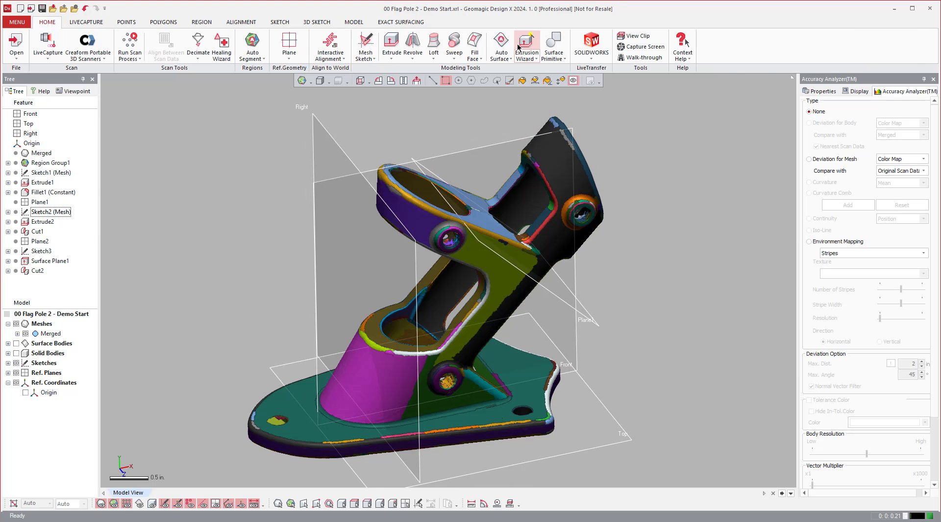
left_click(528, 59)
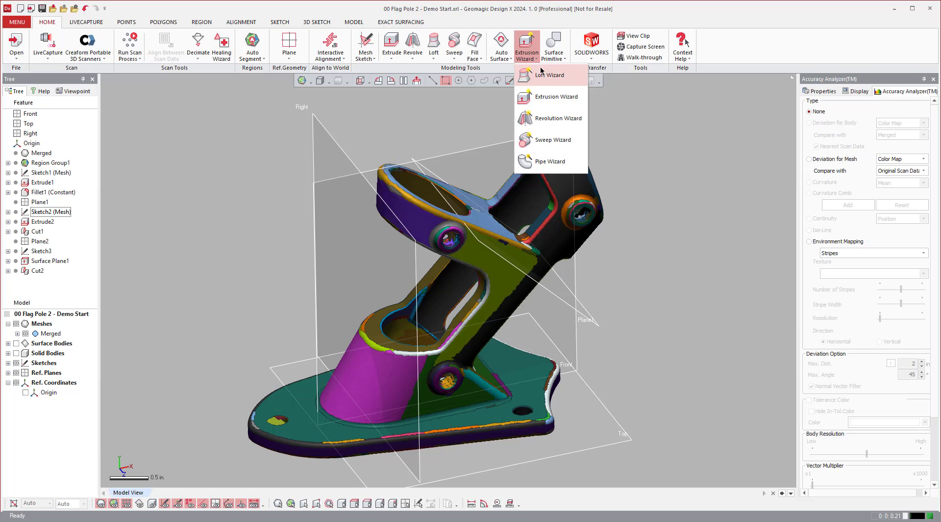
left_click(547, 96)
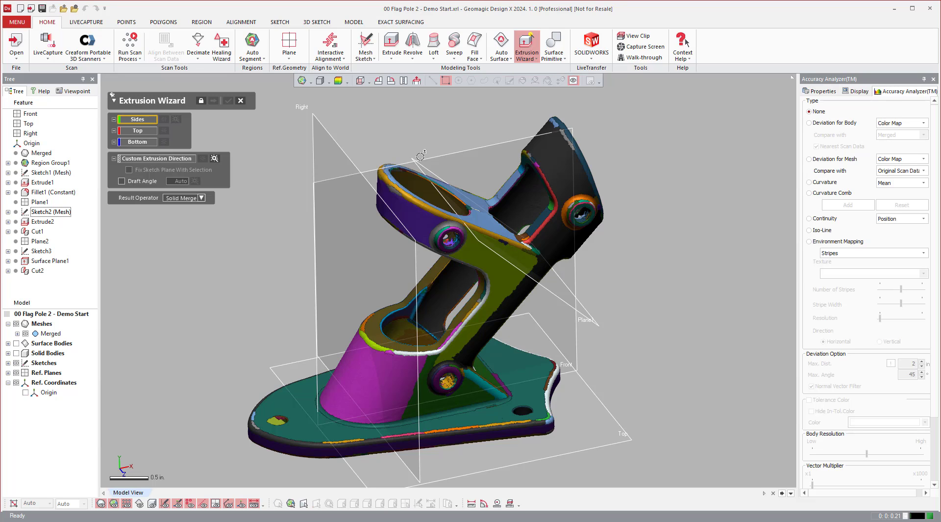
left_click(420, 196)
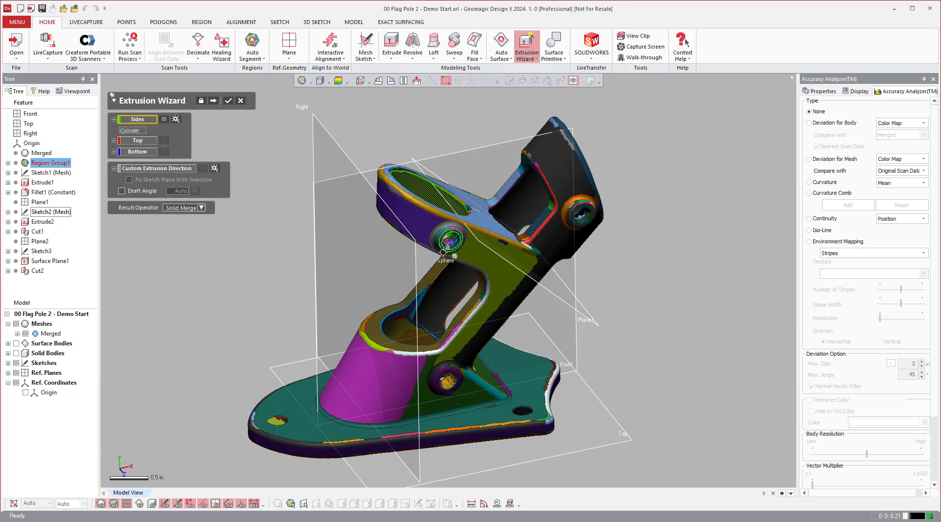
left_click(201, 207)
left_click(181, 226)
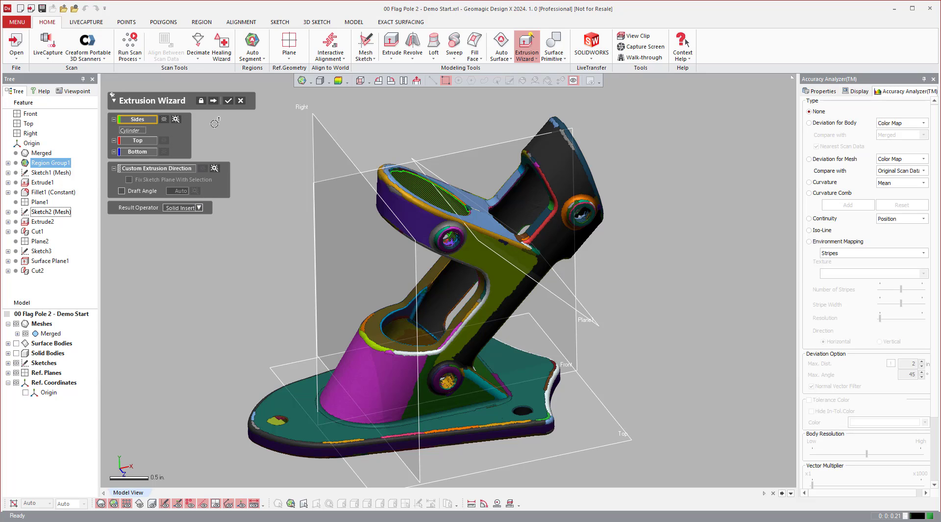
left_click(212, 100)
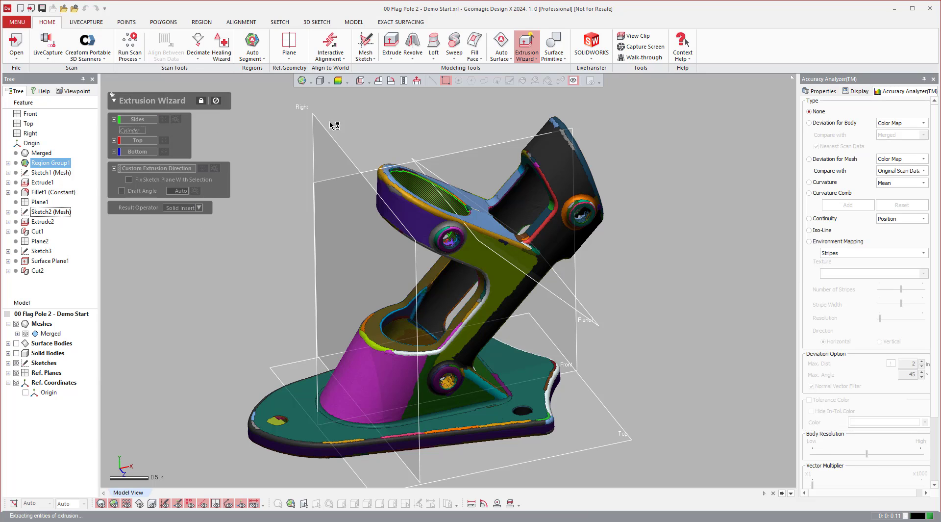
Drag the cylinder extents to 1.6 in. up and 4.125 in. down, and accept.
right_click_drag(442, 167, 432, 180)
left_click_drag(426, 190, 426, 129)
left_click_drag(425, 260, 428, 488)
left_click(227, 102)
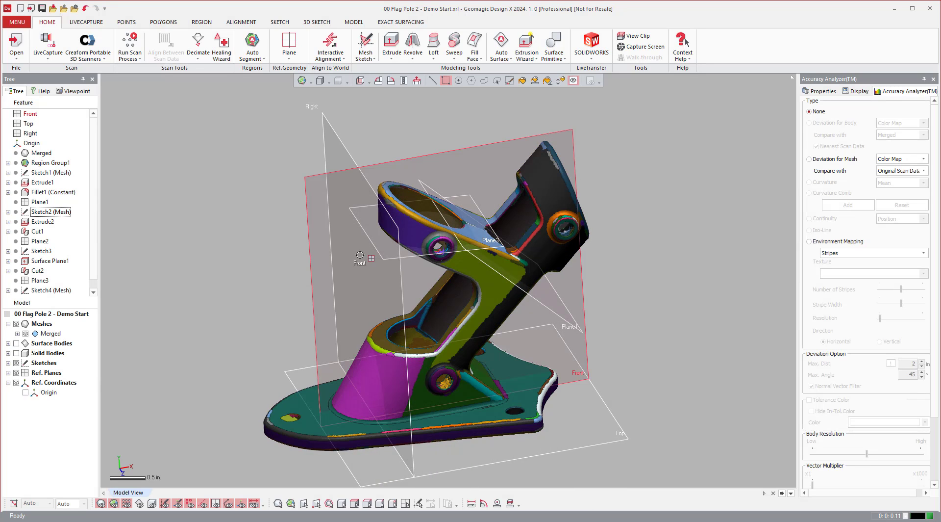
right_click_drag(425, 236, 652, 273)
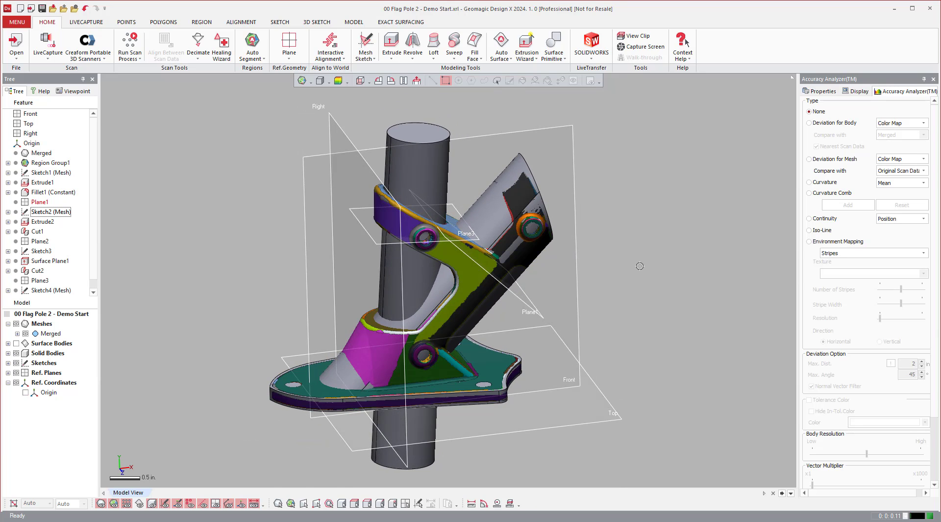
Hide the solids and coloured regions, then start a 3D sketch on the mesh.
key("ctrl+5")
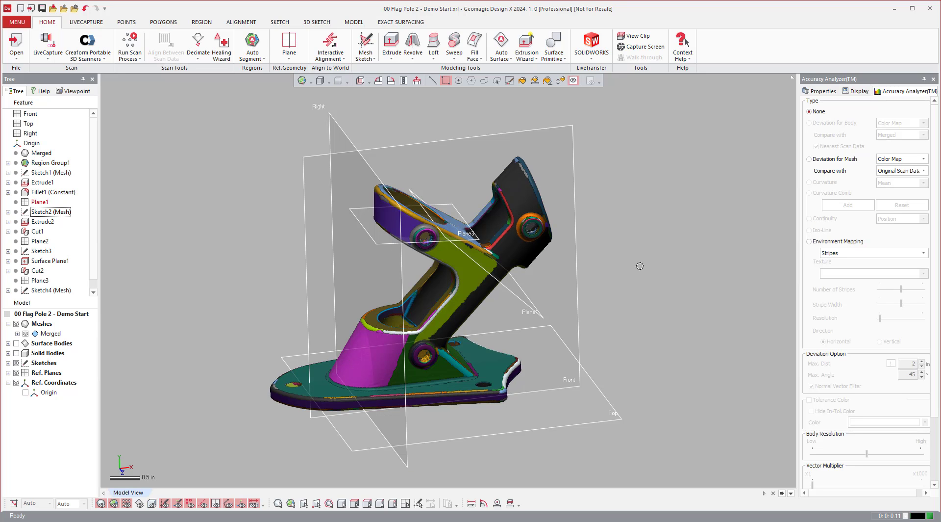
key("ctrl+2")
right_click_drag(753, 288, 609, 277)
scroll(681, 286, "up", 4)
scroll(632, 283, "up", 4)
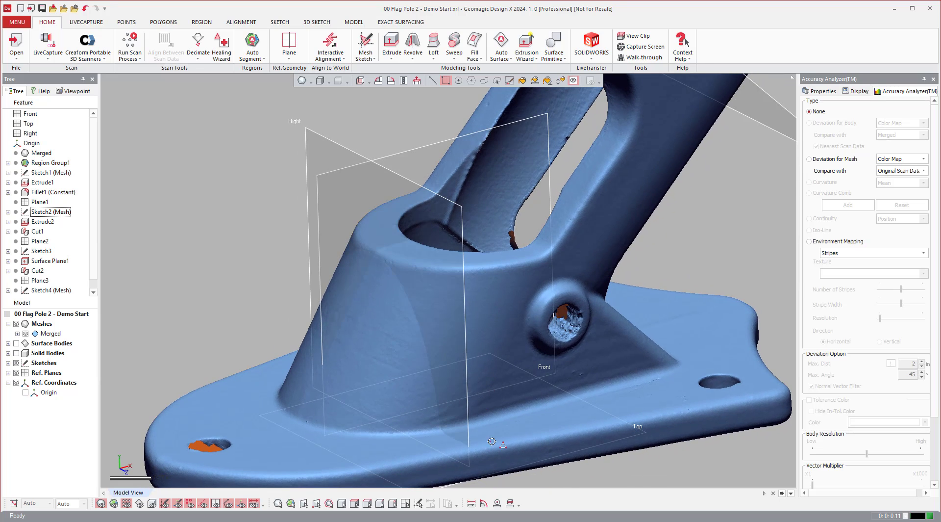
right_click_drag(433, 278, 432, 278)
right_click(188, 125)
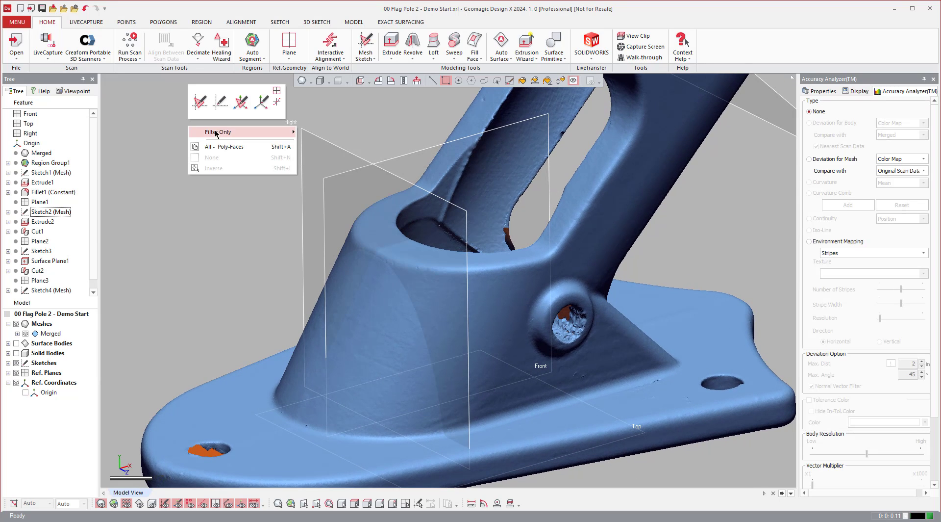
left_click(246, 107)
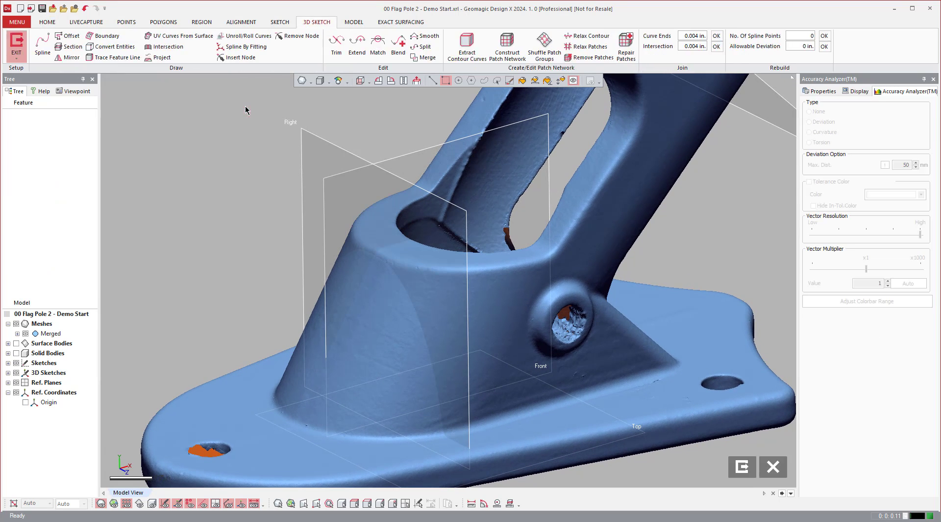
Draw a spline on the mesh from the face's upper-left corner down and along the boss base.
left_click(43, 48)
right_click_drag(206, 255, 360, 284)
scroll(344, 250, "up", 2)
left_click(330, 228)
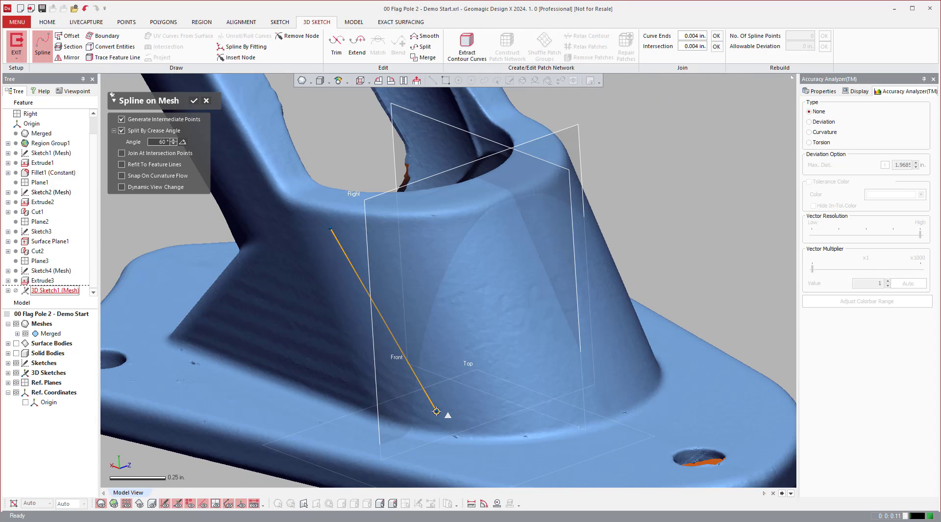
left_click(436, 411)
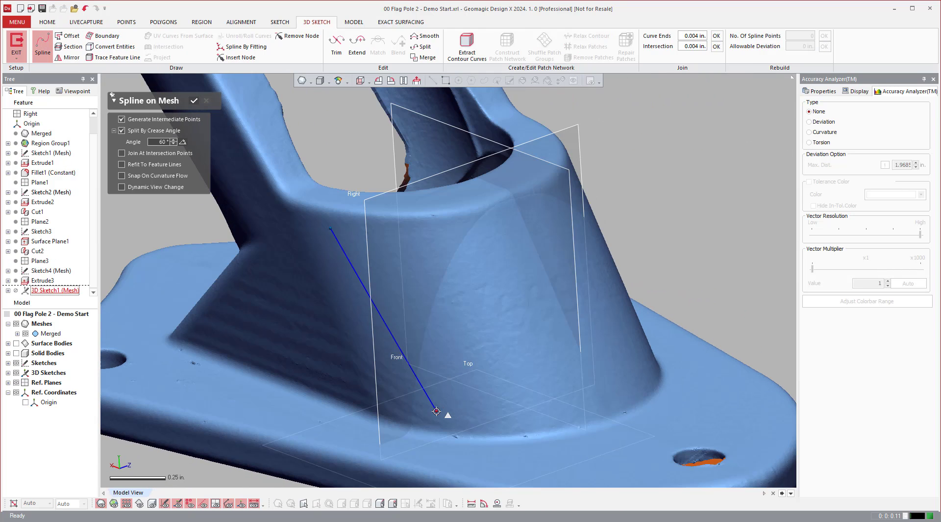
left_click(538, 411)
left_click(630, 383)
right_click_drag(628, 383, 611, 396)
left_click(660, 356)
Continue the spline through the lower-right corner, up the right edge and across the top to close the loop.
right_click_drag(658, 357, 534, 399)
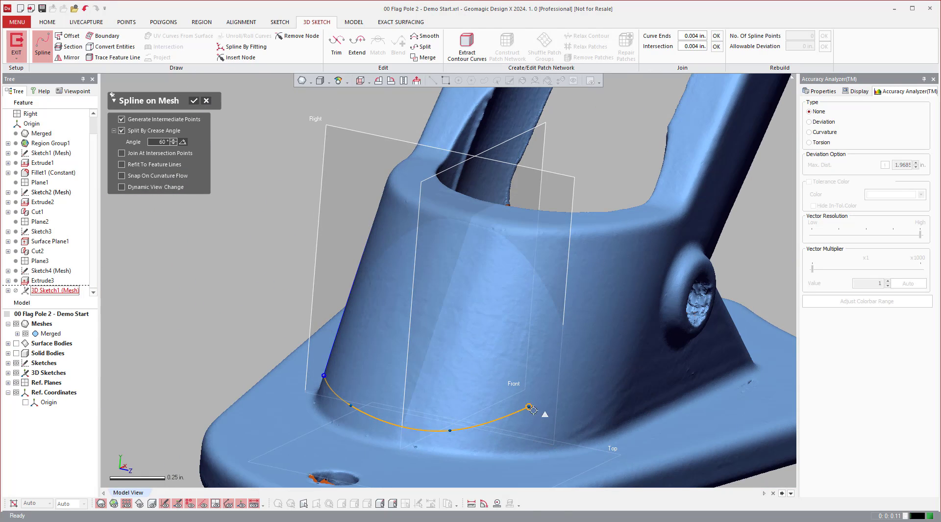
left_click_drag(537, 412, 569, 426)
left_click(569, 427)
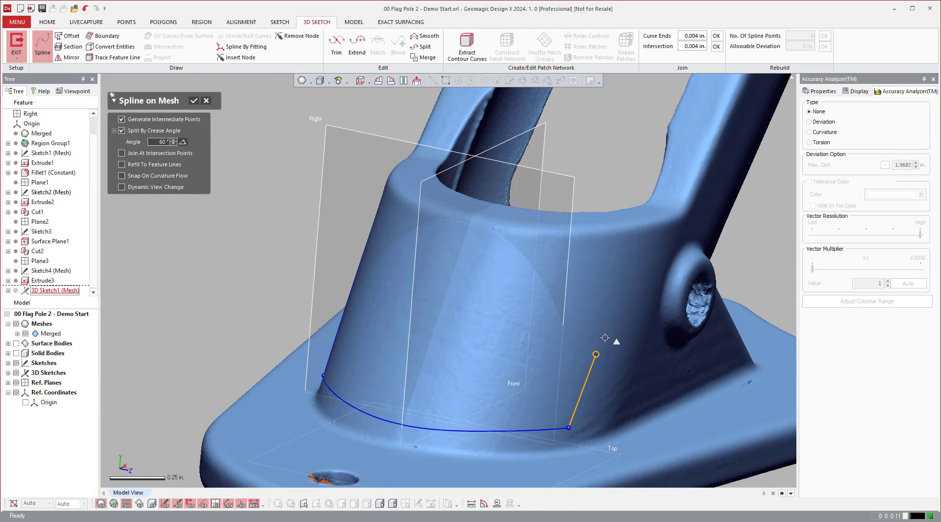
left_click(641, 248)
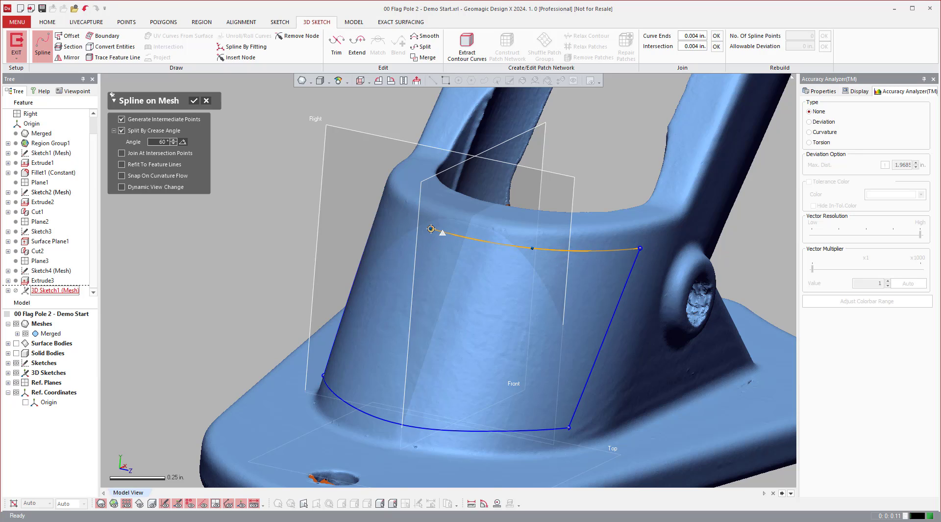
left_click(431, 229)
right_click_drag(408, 249, 674, 269)
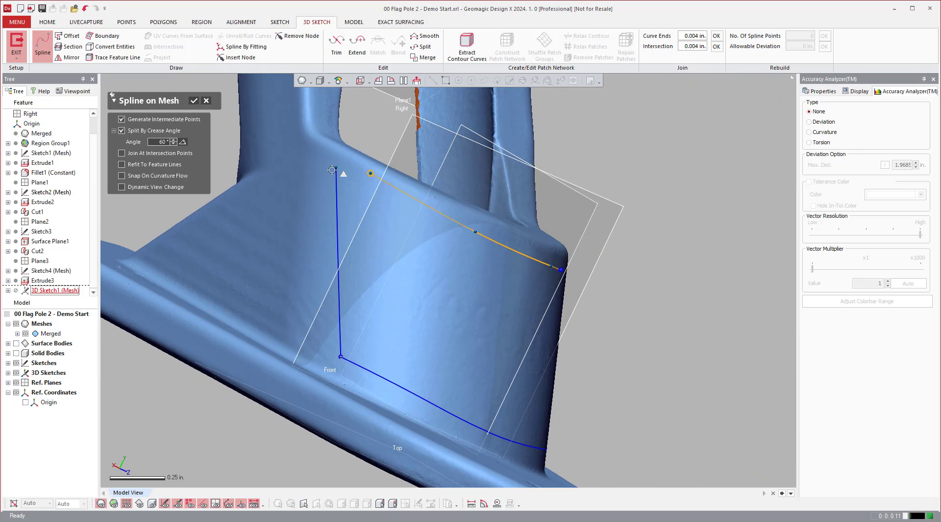
left_click(334, 166)
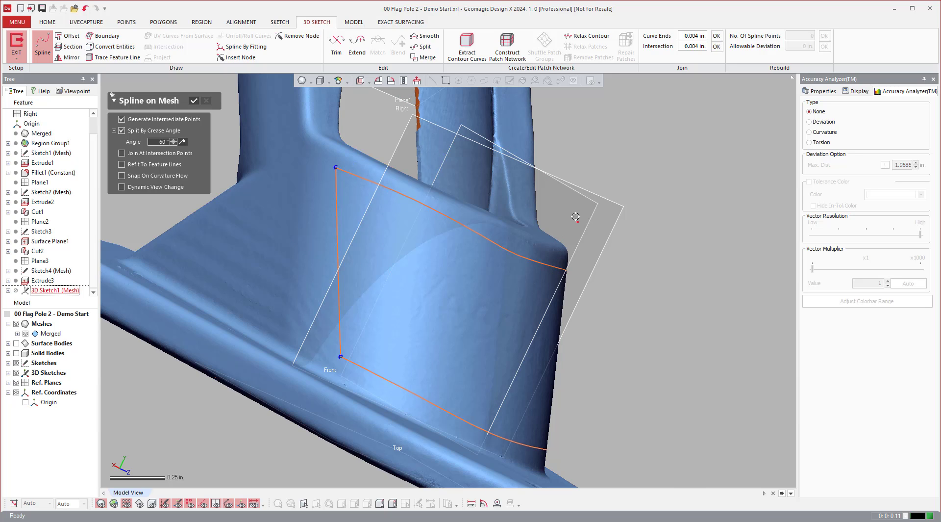
mouse_move(581, 203)
right_mouse_down()
mouse_move(561, 177)
mouse_move(435, 223)
mouse_move(528, 214)
mouse_move(498, 227)
mouse_move(189, 87)
right_mouse_up()
left_click(193, 102)
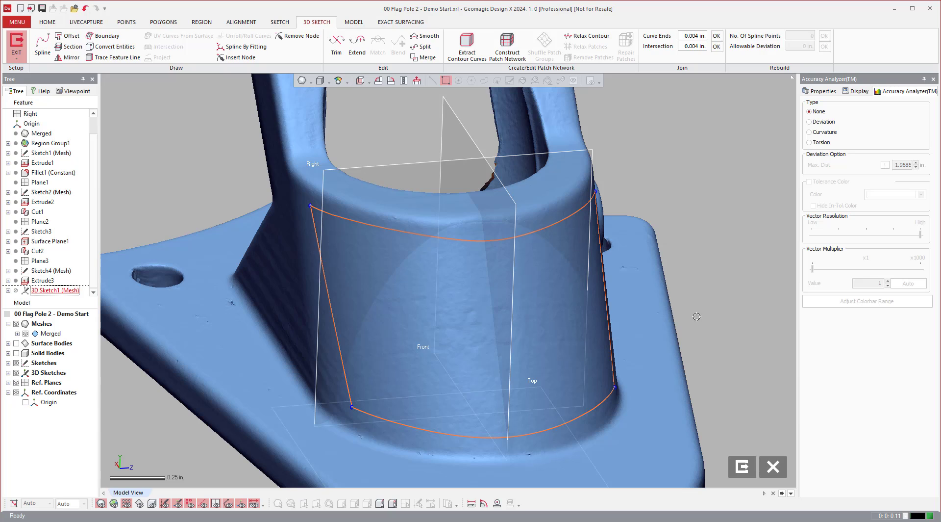
Create a Legacy Boundary Fit surface from 3D Sketch1 (Mesh) with 10 × 10 control points.
left_click(743, 468)
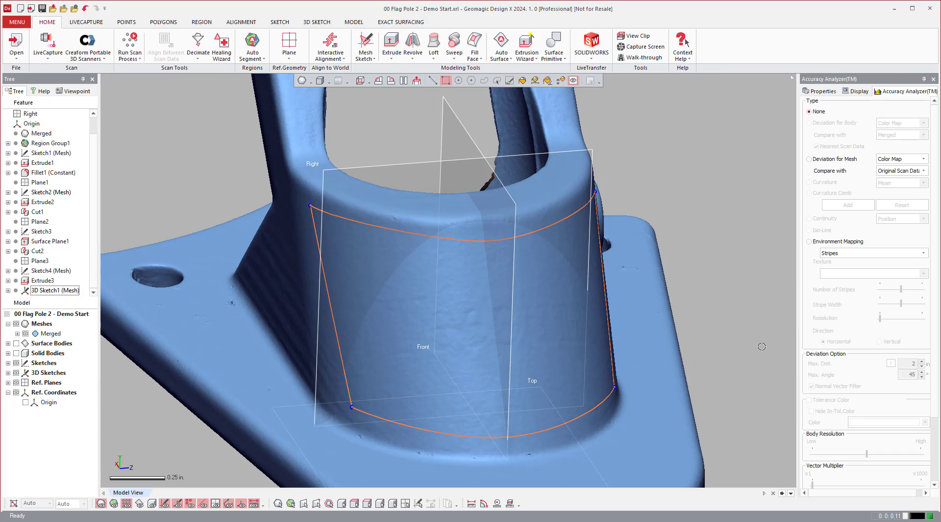
left_click(11, 23)
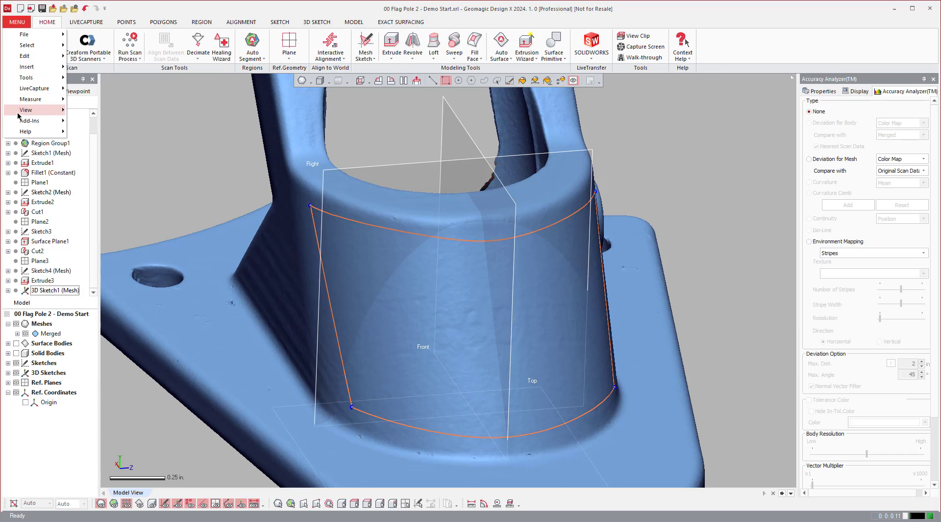
mouse_move(22, 121)
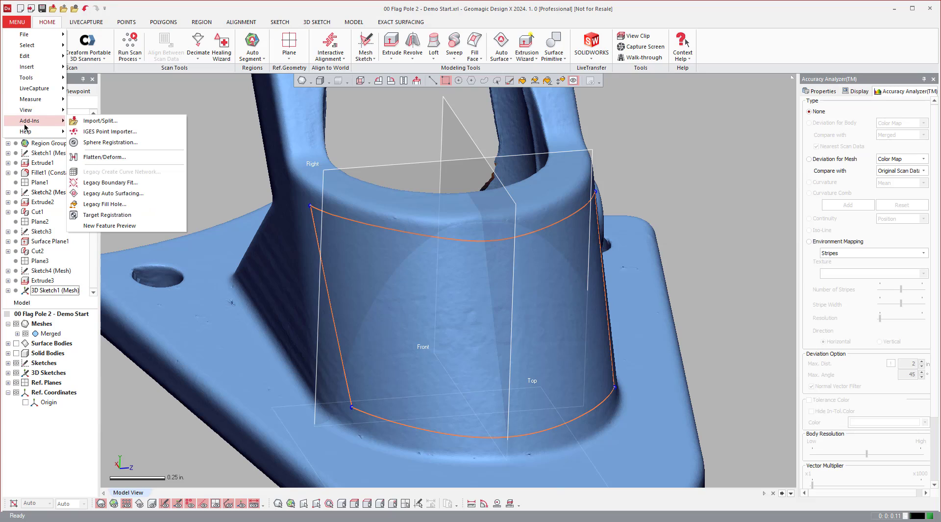
left_click(111, 183)
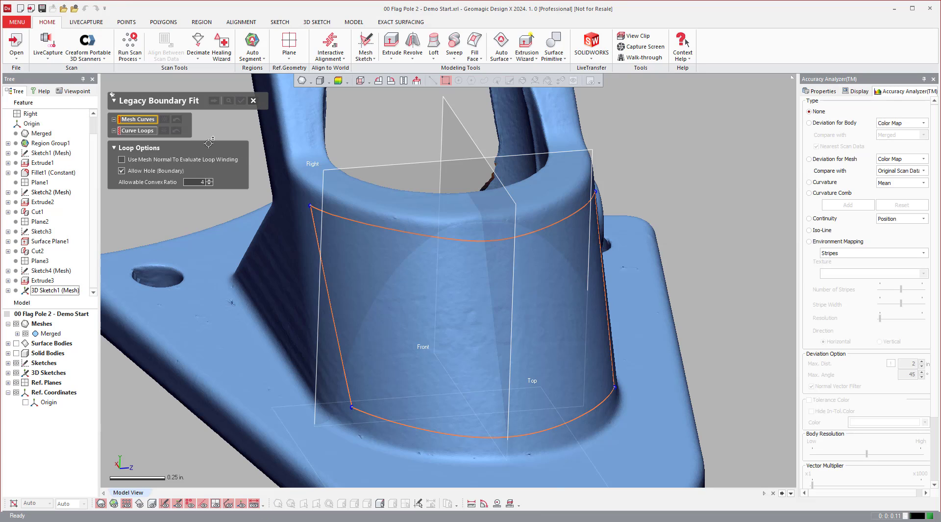
left_click(49, 290)
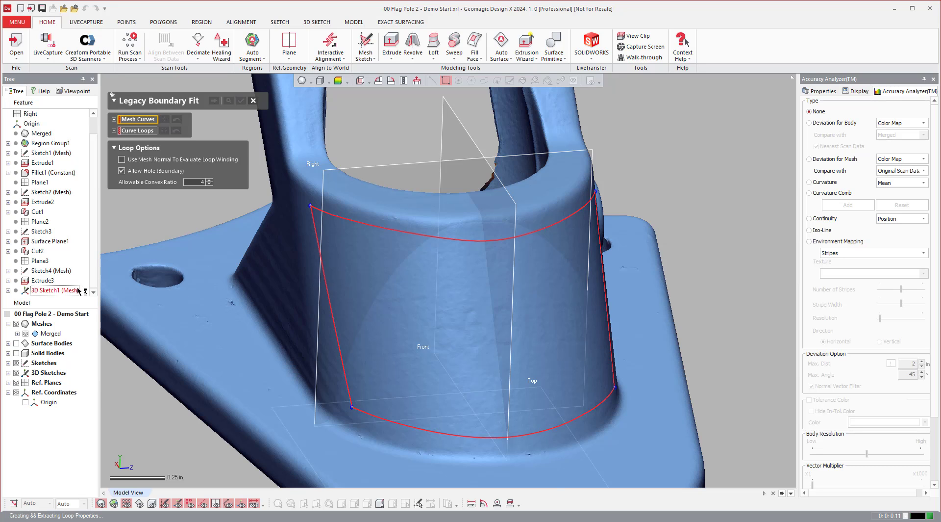
mouse_move(628, 377)
right_mouse_down()
mouse_move(707, 319)
mouse_move(625, 293)
mouse_move(564, 309)
mouse_move(500, 348)
mouse_move(505, 318)
mouse_move(495, 314)
right_mouse_up()
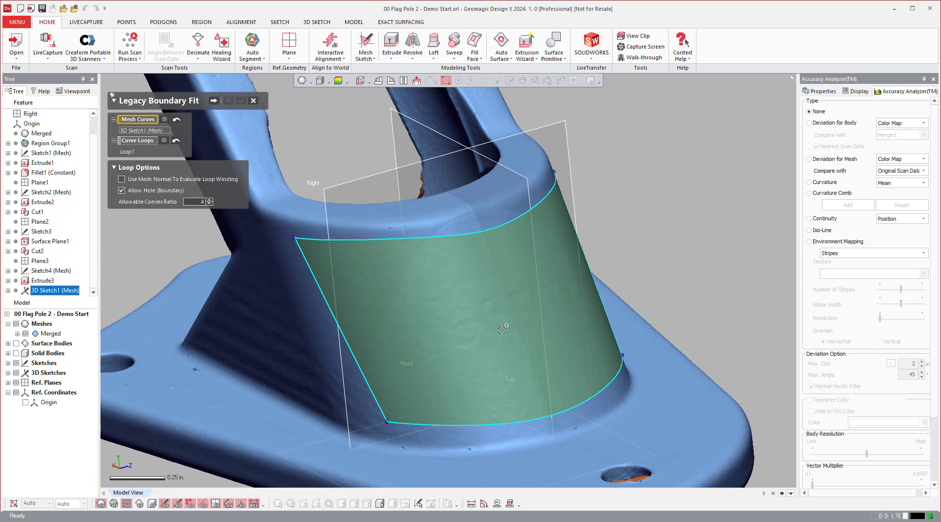
left_click(213, 100)
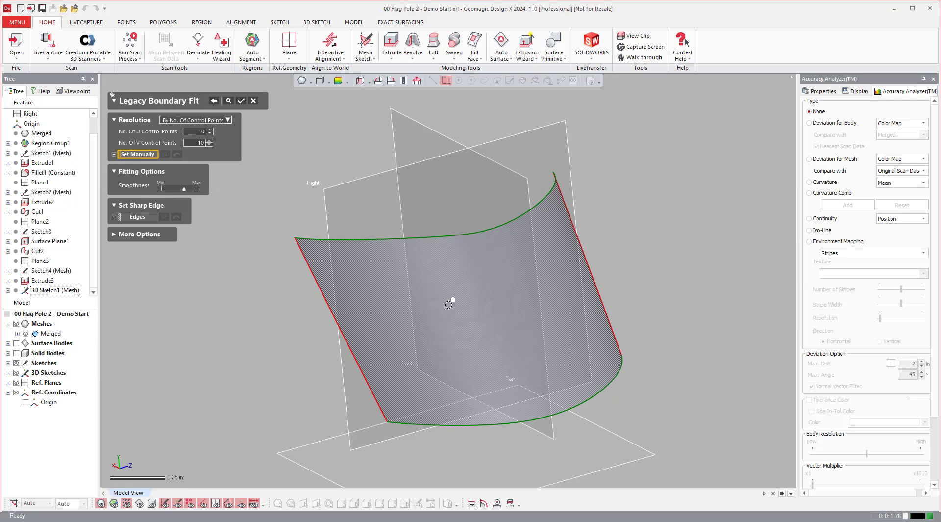
left_click(241, 100)
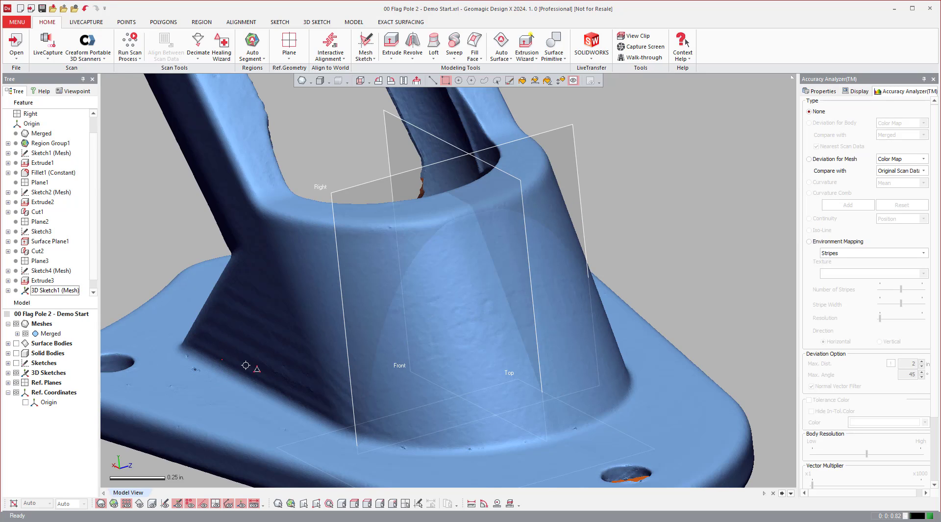
Inspect the boundary-fit surface's deviation colour map against the scan, then turn it off.
right_click_drag(662, 230, 801, 147)
left_click(823, 124)
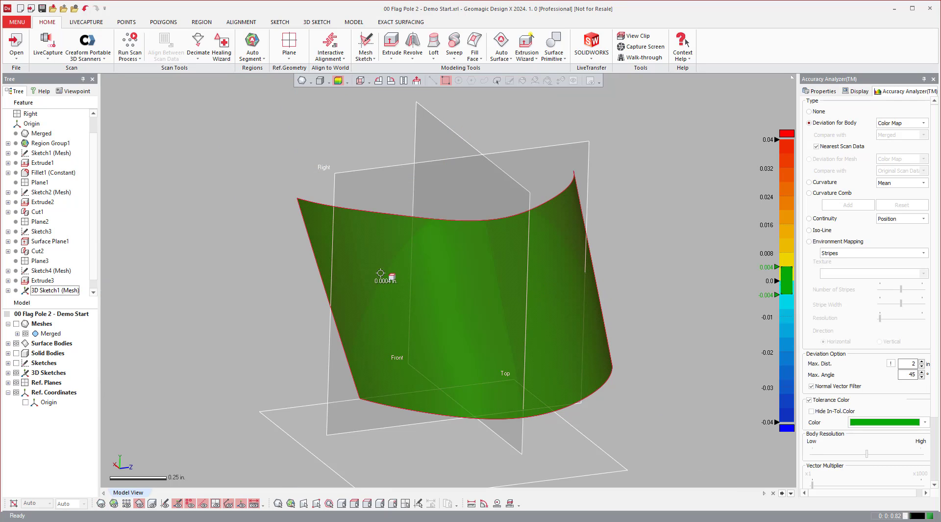
mouse_move(532, 369)
right_mouse_down()
mouse_move(586, 340)
mouse_move(780, 178)
right_mouse_up()
left_click(824, 115)
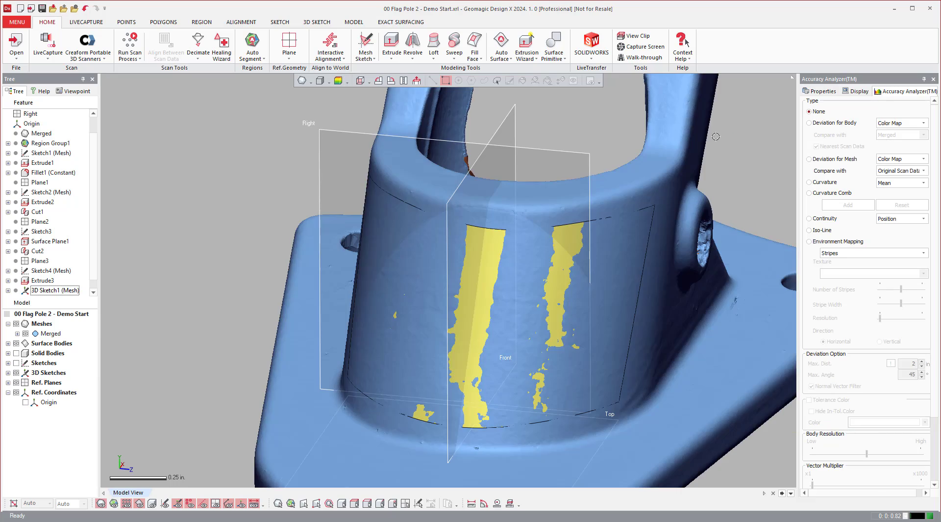
right_click_drag(760, 123, 669, 206)
scroll(715, 138, "down", 3)
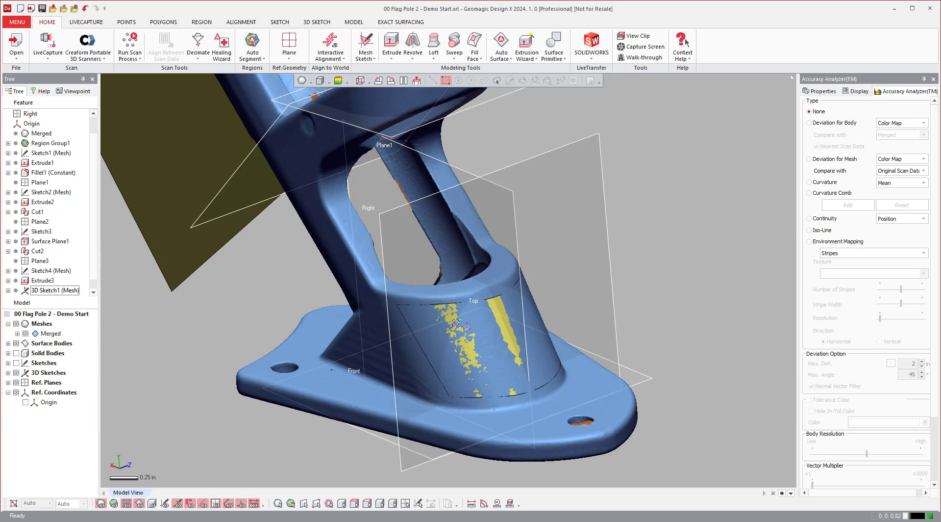
scroll(462, 324, "down", 5)
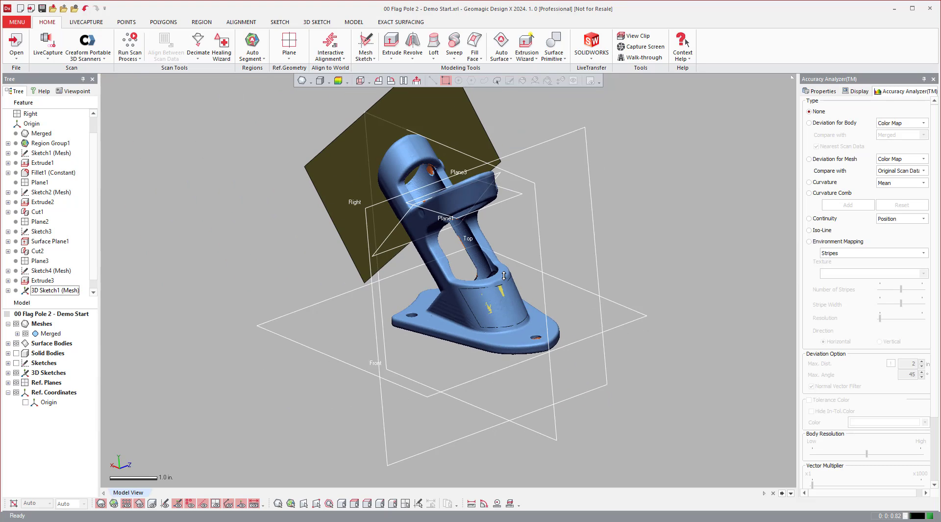
right_click_drag(486, 234, 487, 238)
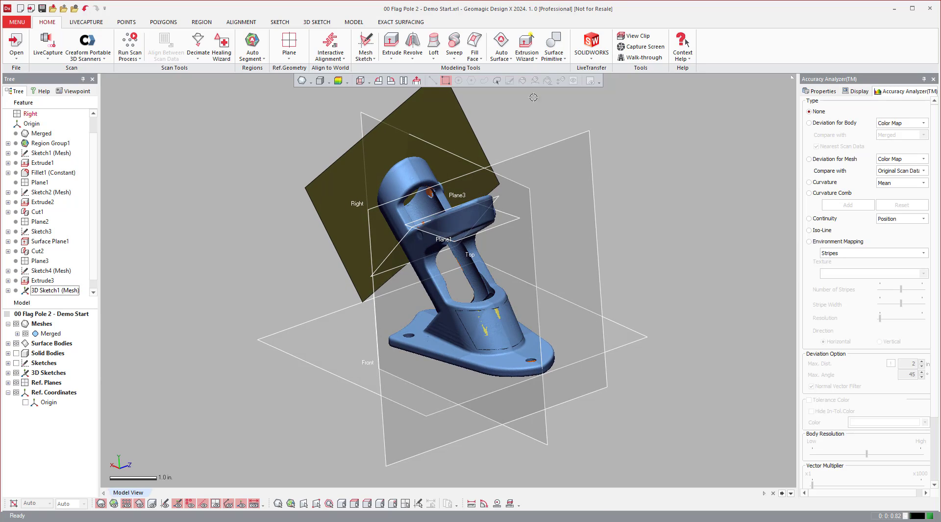
left_click(510, 59)
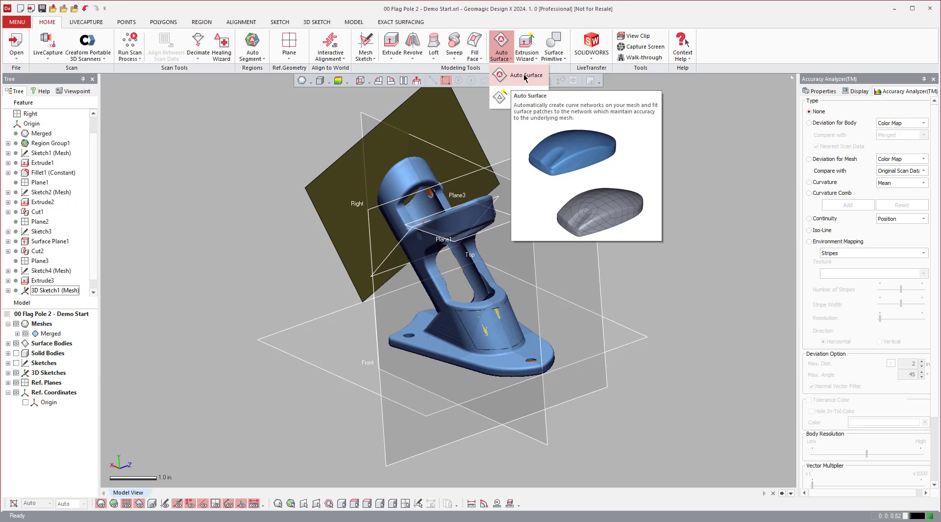
left_click(527, 56)
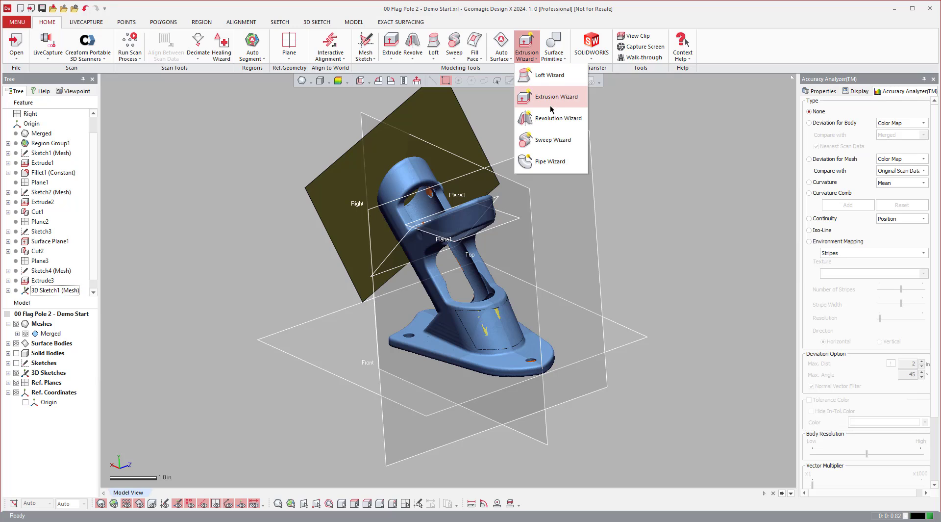
left_click(510, 58)
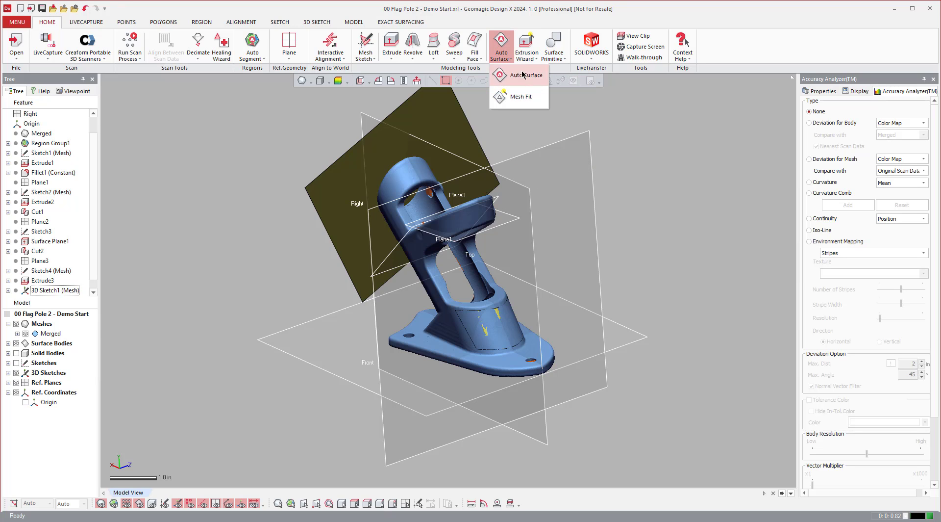
left_click(664, 141)
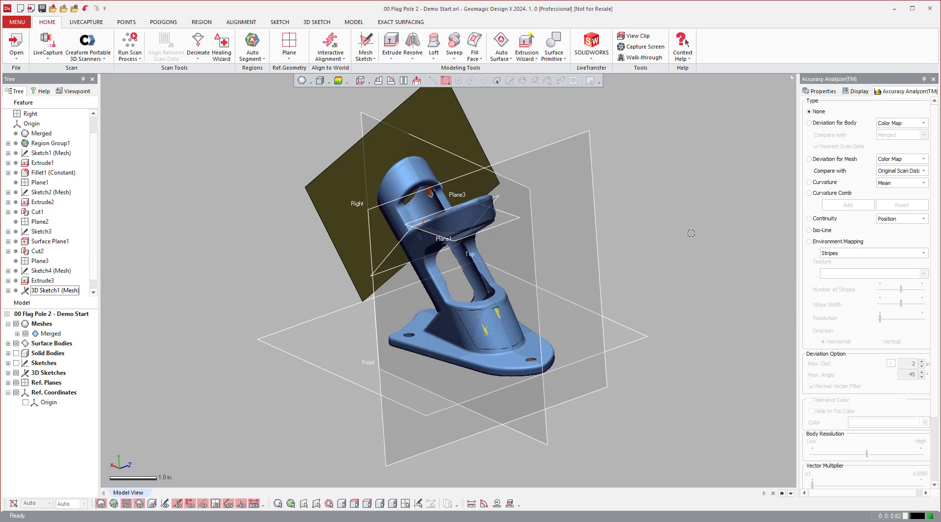
right_click_drag(691, 233, 691, 233)
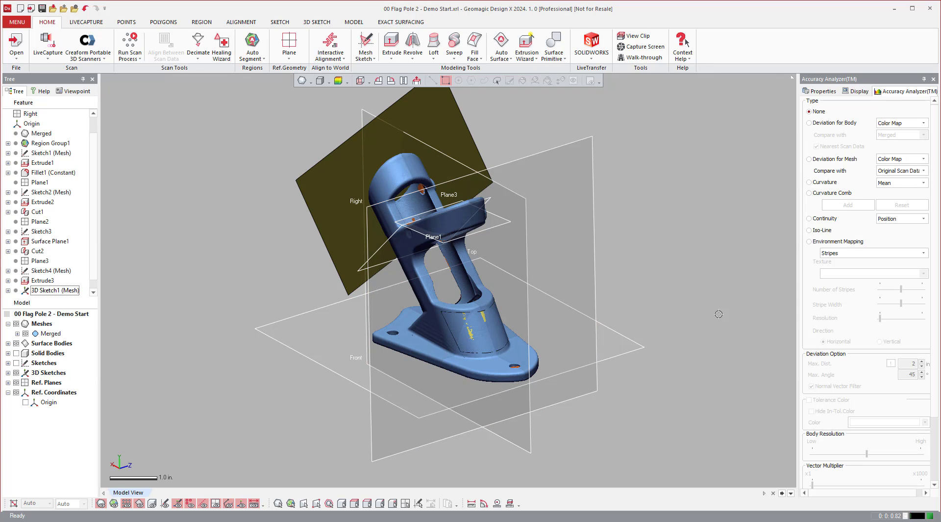
right_click_drag(534, 380, 287, 308)
right_click_drag(485, 282, 400, 256)
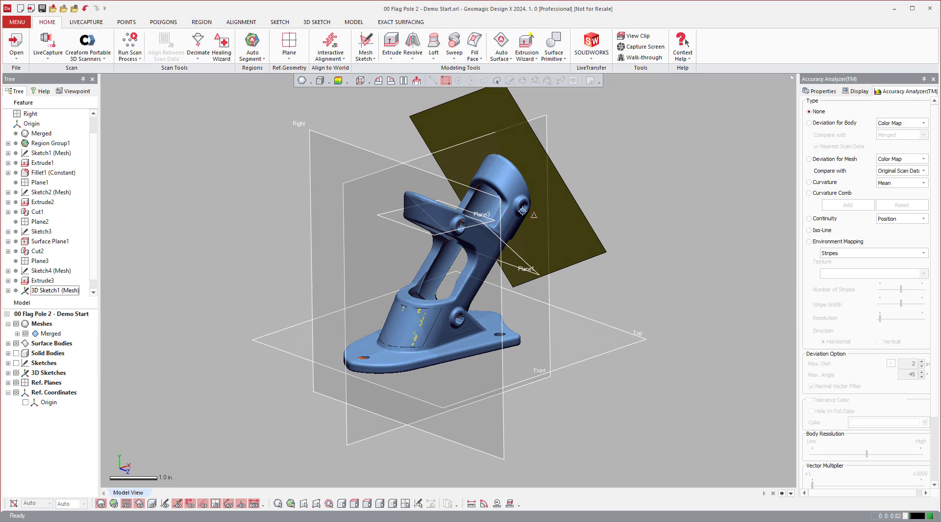
Choose SOLIDWORKS from the LiveTransfer dropdown to open the transfer panel.
left_click(600, 58)
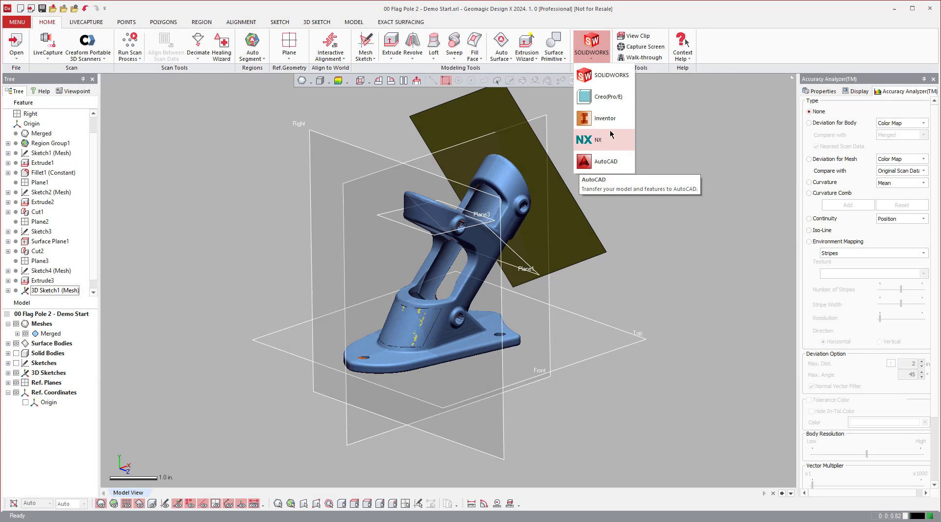
left_click(610, 77)
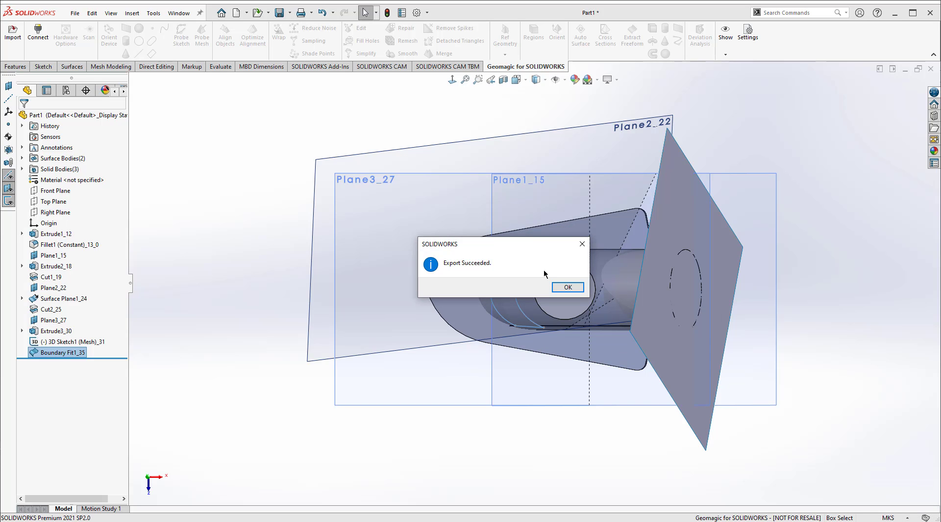
Close the Export Succeeded message once the bracket is rebuilt in SOLIDWORKS.
left_click(564, 286)
Hide all reference planes in SOLIDWORKS and rotate the transferred part to view it.
left_click(206, 240)
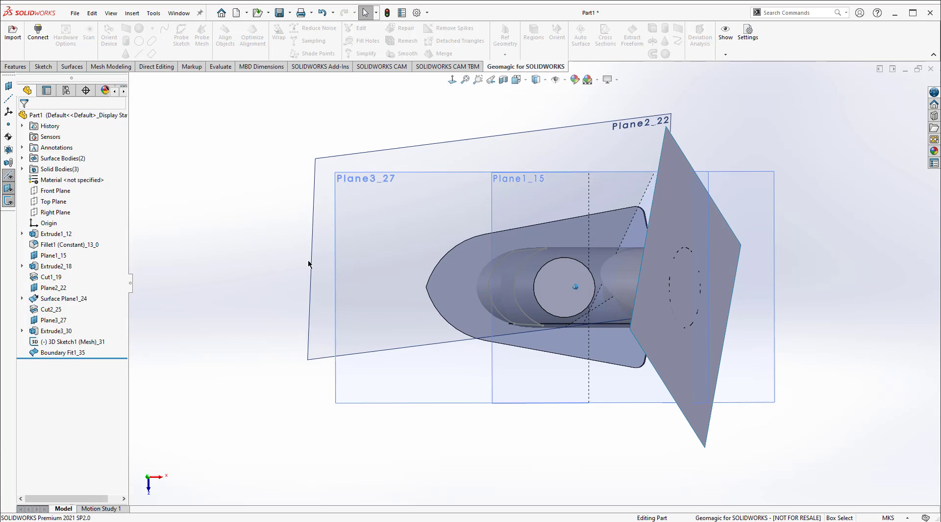
key("Left")
key("Left")
key("Left")
key("Left")
key("Left")
key("Left")
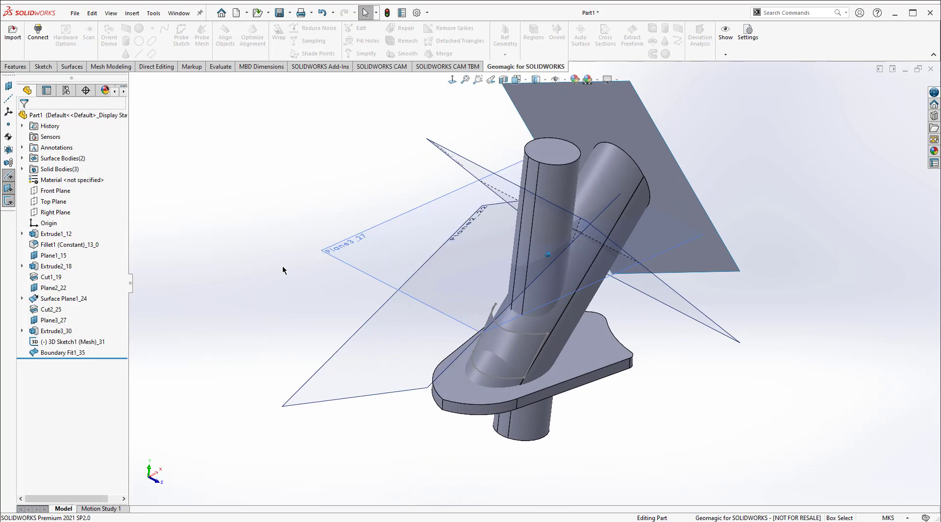
left_click(9, 188)
middle_click_drag(269, 191, 375, 205)
Inspect Extrude3_30, Surface Plane1_24 and Extrude2_18, then expand Extrude1_12 and select Sketch1 (Mesh)_11.
left_click(507, 209)
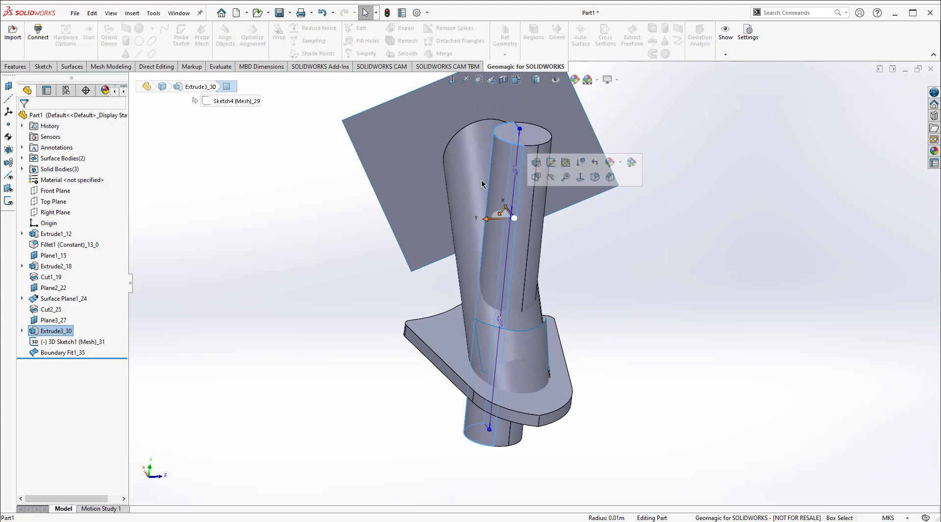
left_click(445, 253)
left_click(469, 243)
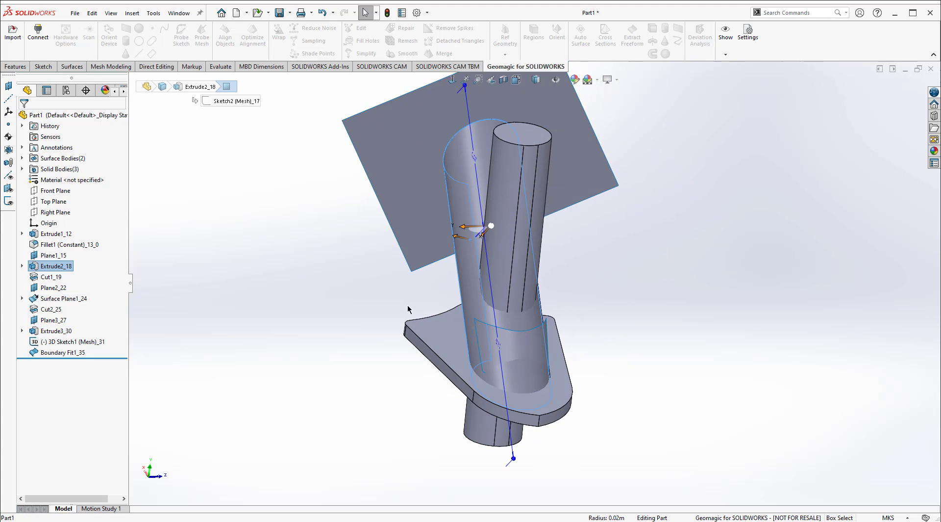
left_click(55, 233)
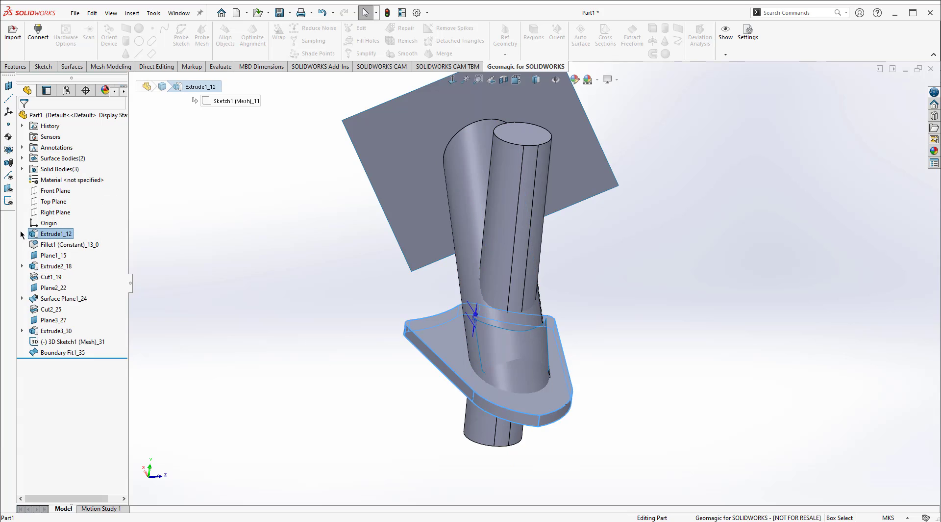
left_click(22, 234)
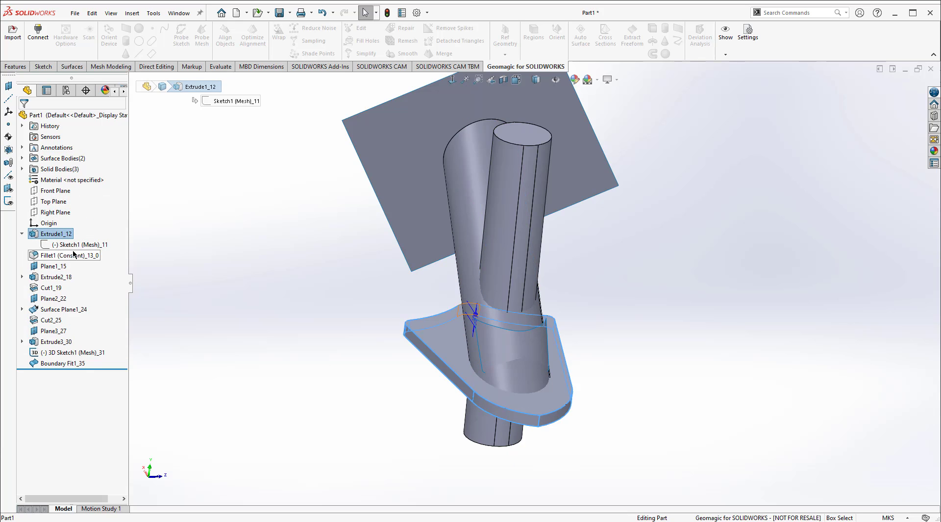
left_click(79, 244)
left_click(76, 216)
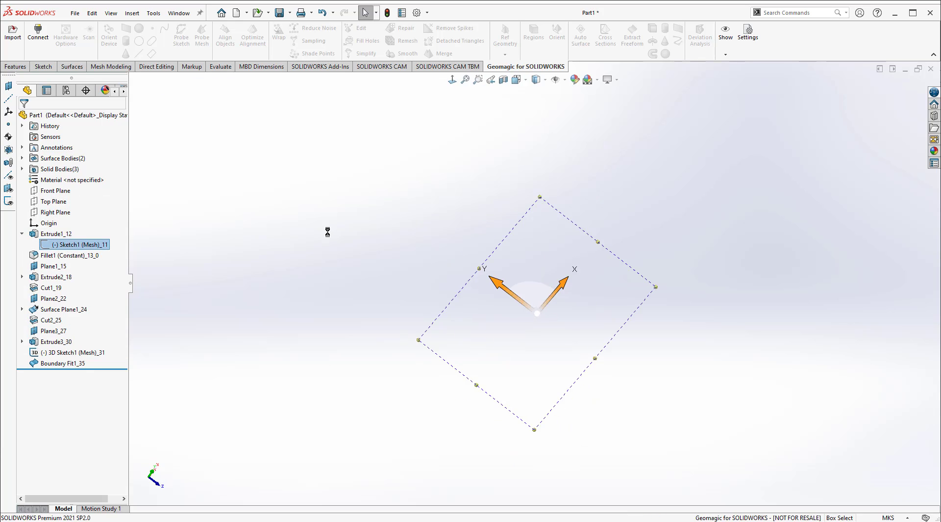
scroll(562, 227, "down", 1)
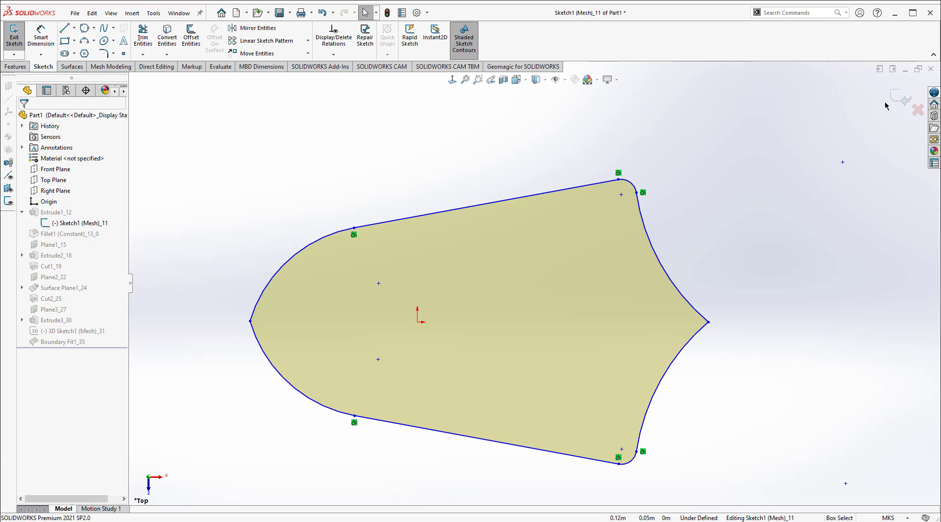
left_click(901, 97)
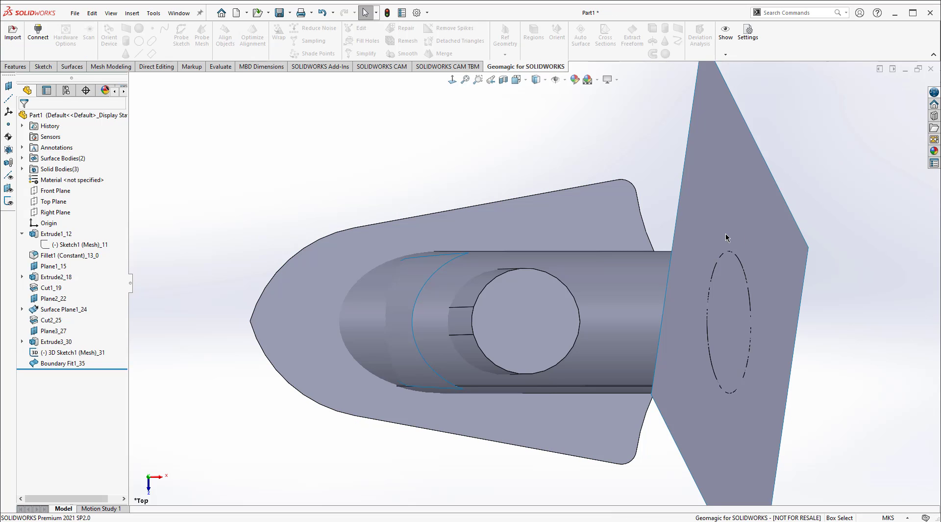
middle_click_drag(852, 202, 528, 232)
left_click(549, 234)
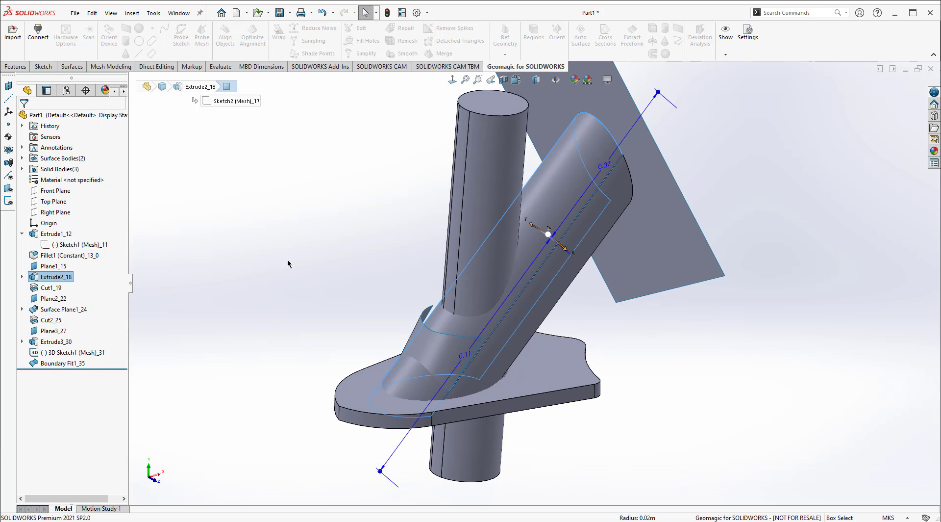
left_click(261, 245)
scroll(302, 243, "up", 1)
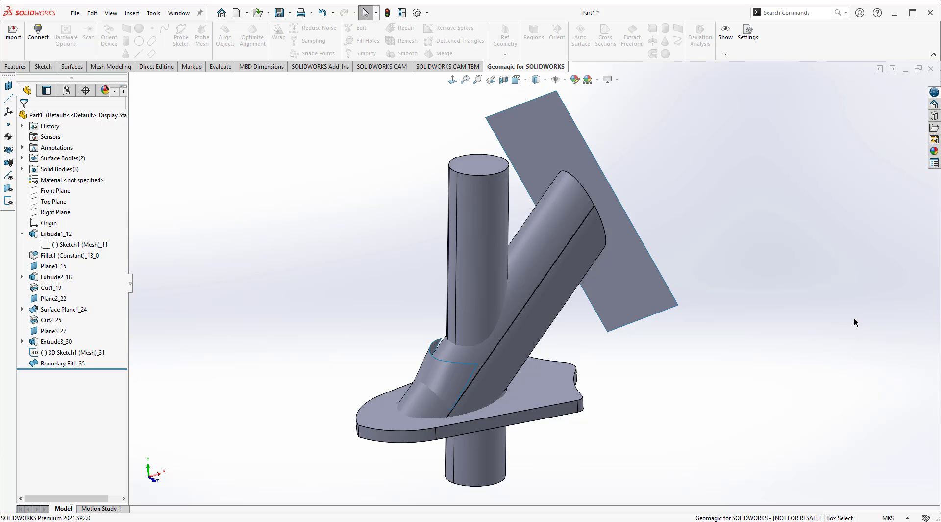
Back in Design X, toggle the scan mesh off and on again.
key("alt+Tab")
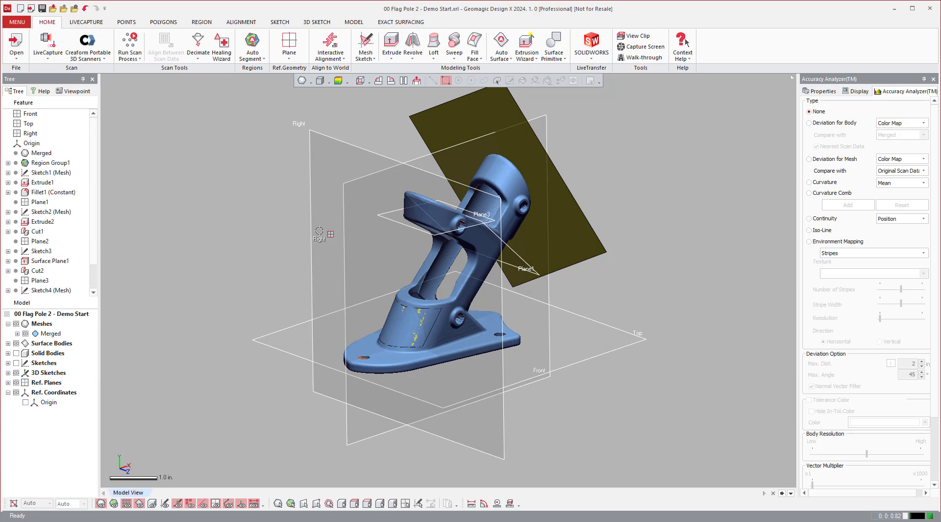
key("ctrl+1")
mouse_move(675, 201)
right_mouse_down()
mouse_move(716, 184)
mouse_move(674, 187)
right_mouse_up()
key("ctrl+1")
Try the Curvature colour map, set it back to None, then hide the fitted Surface Bodies.
left_click(825, 182)
key("ctrl+1")
scroll(718, 185, "up", 1)
left_click(812, 114)
key("ctrl+1")
right_click_drag(703, 158, 633, 188)
key("ctrl+4")
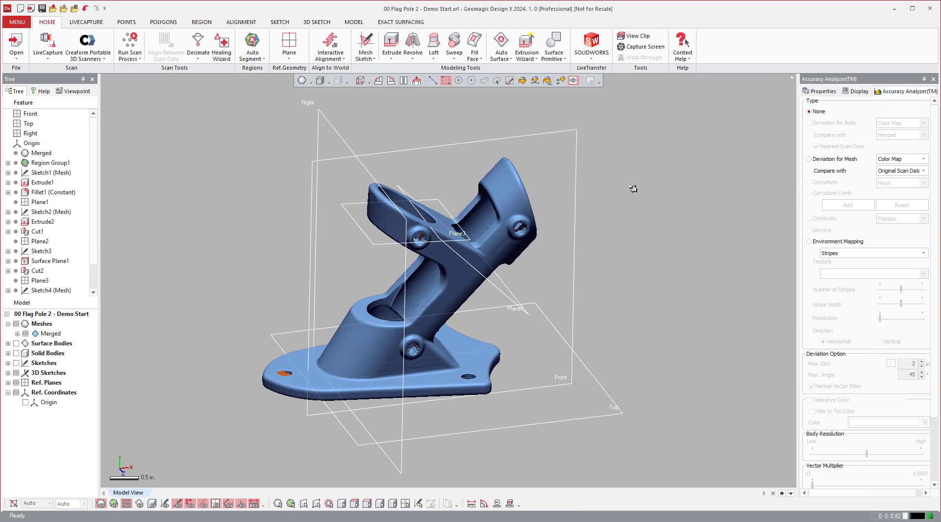